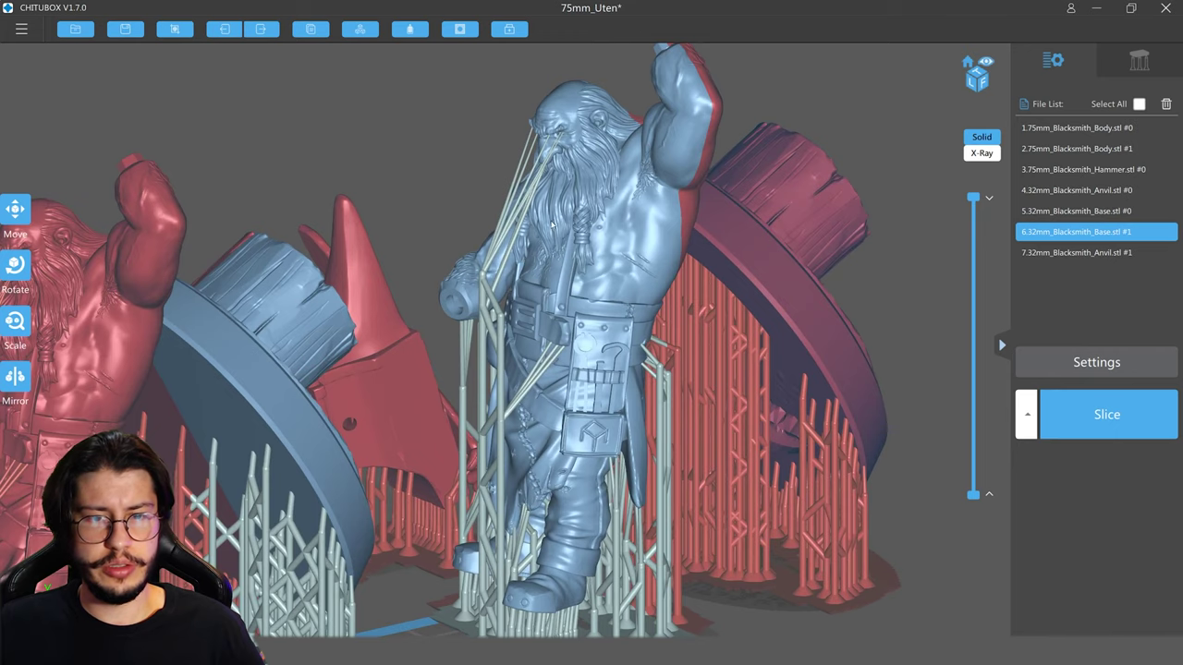
- Examine the supported blacksmith bodies, bases and anvils from several angles
left_click(561, 246)
middle_click_drag(560, 245, 501, 283)
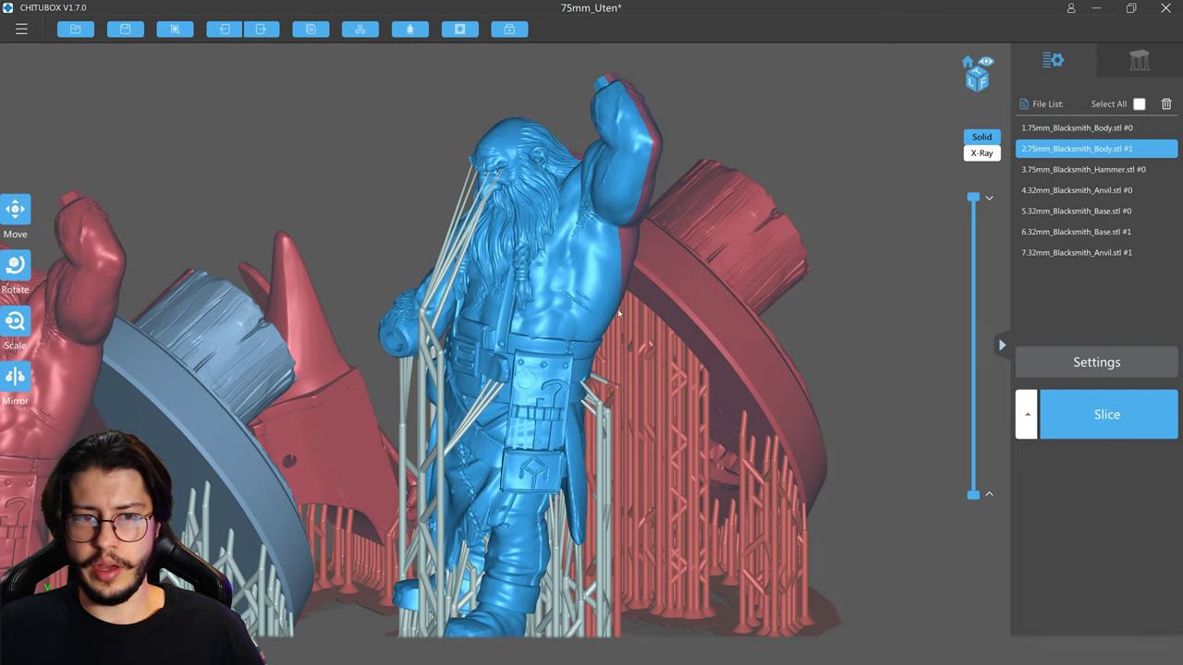
scroll(618, 313, "down", 4)
left_click(470, 327)
right_click_drag(470, 328, 511, 350)
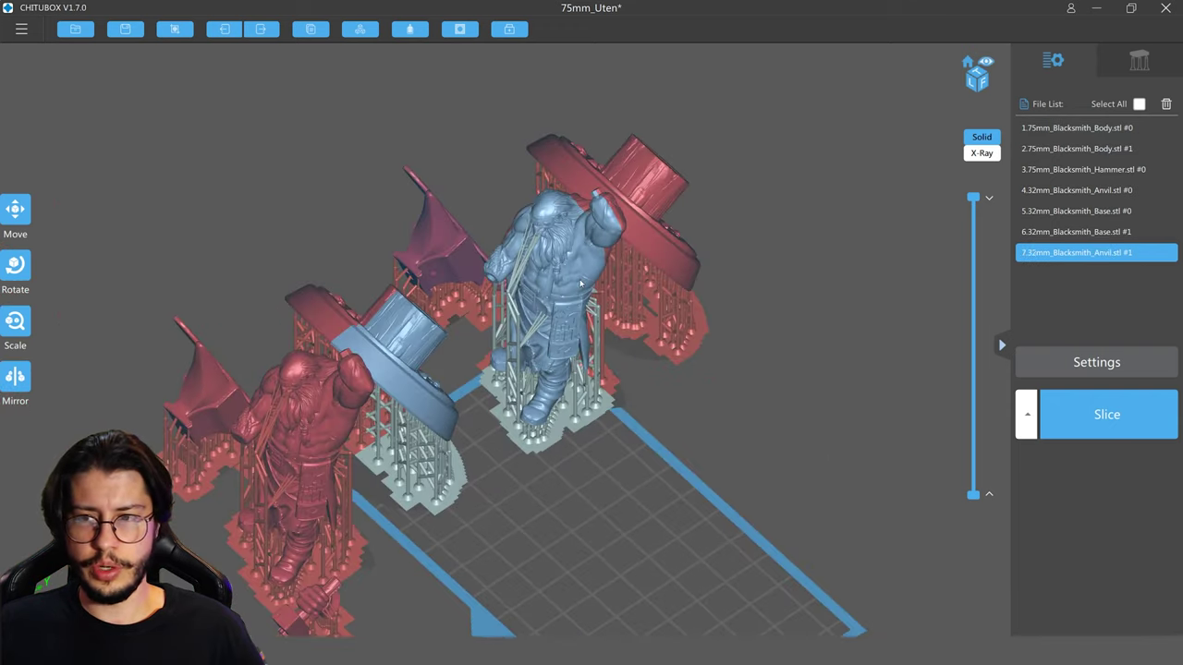
left_click(583, 283)
middle_click_drag(602, 264, 644, 225)
mouse_move(534, 326)
left_mouse_down()
mouse_move(644, 327)
mouse_move(570, 317)
mouse_move(515, 331)
left_mouse_up()
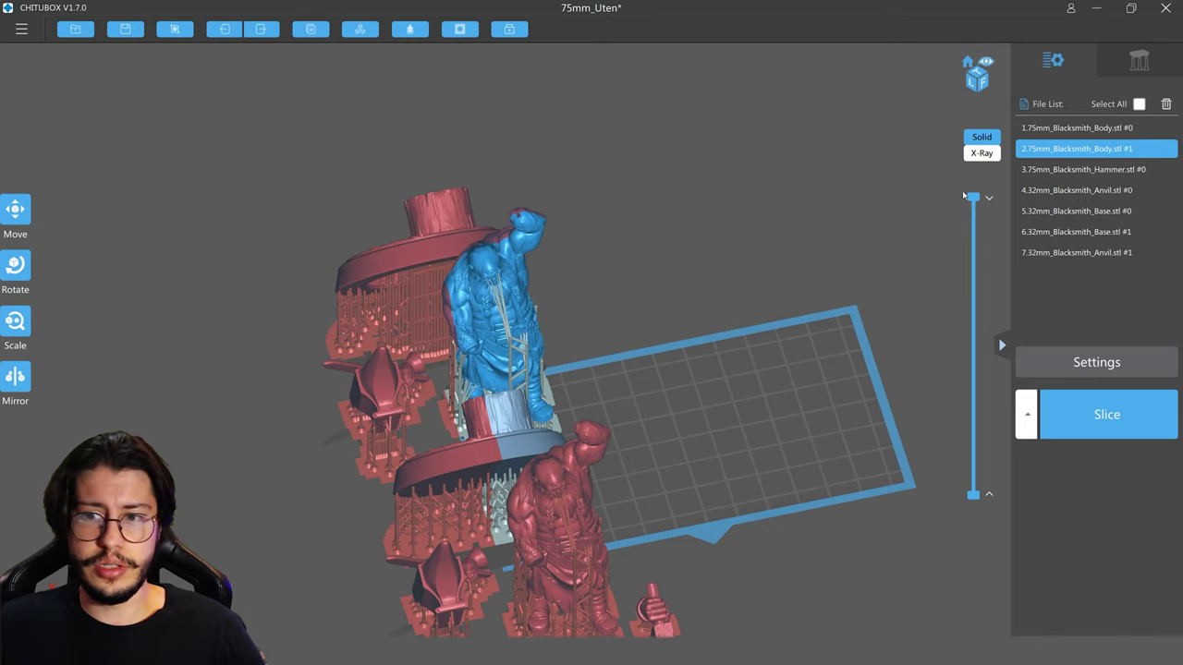
- Preview the models' interior cross-section at about 36 mm, restore the full height, and cut through the bodies' waists again
left_click_drag(974, 197, 969, 367)
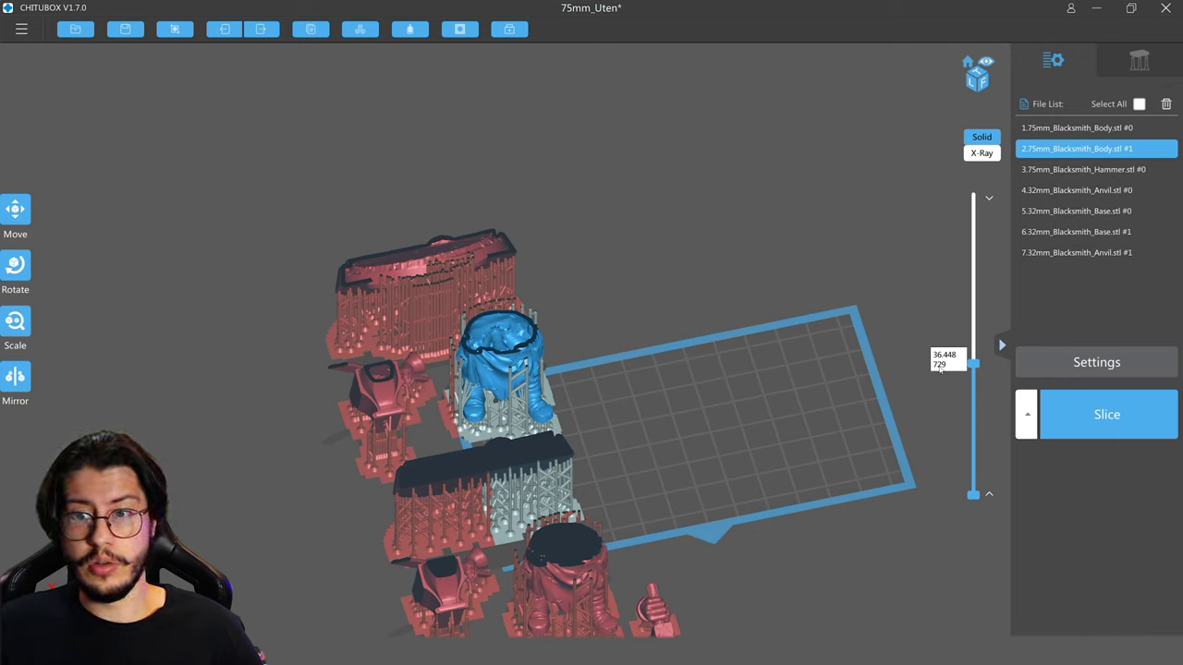
left_click_drag(971, 365, 983, 194)
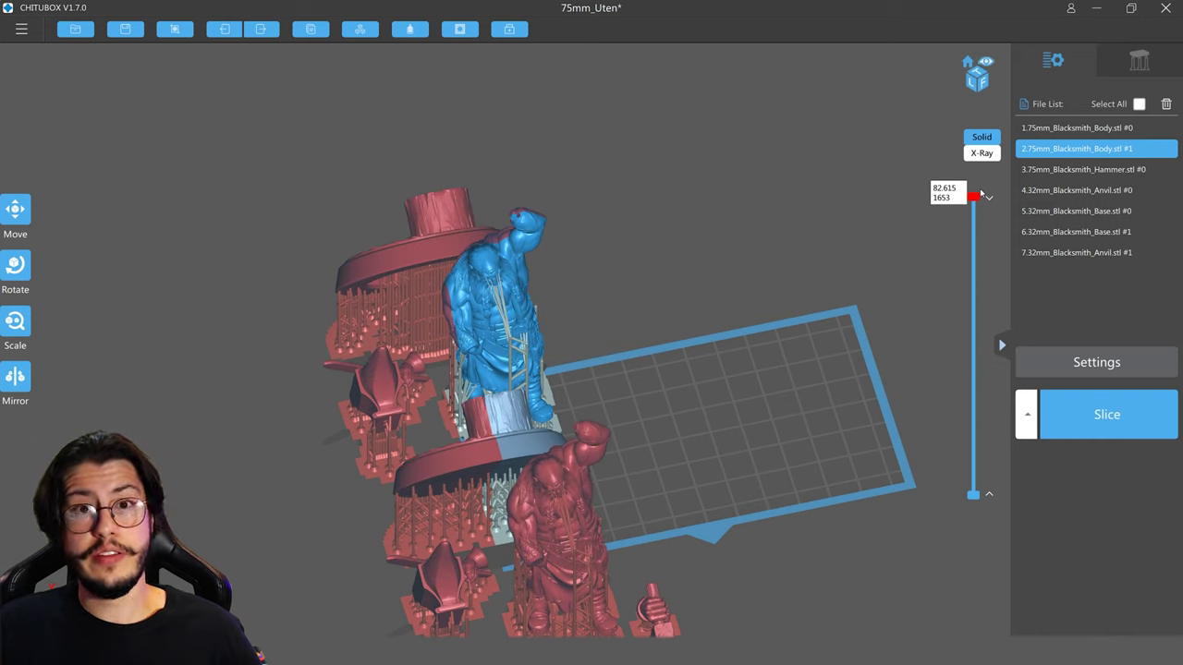
left_click_drag(983, 194, 973, 378)
- Place both bodies side by side on the plate, the hollow one at about X -17.81, Y 10.08 and the solid one at about X 23.72, Y 0.23
middle_click_drag(645, 523, 658, 459)
left_click_drag(596, 508, 802, 319)
left_click_drag(513, 296, 647, 339)
scroll(658, 334, "up", 2)
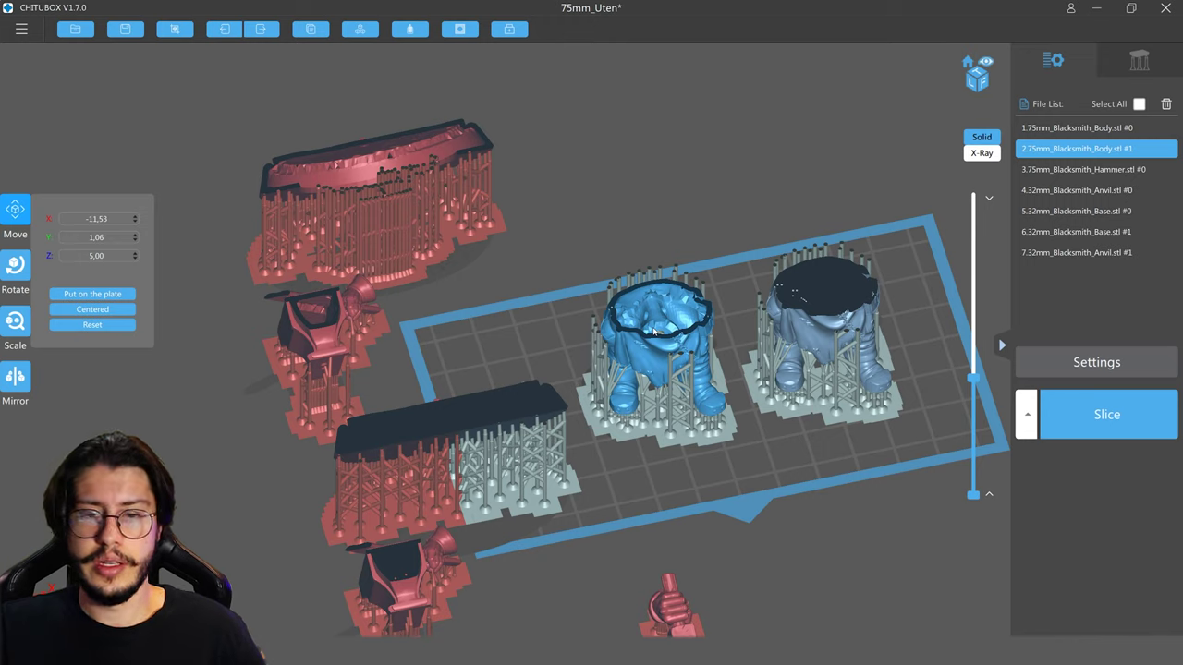
left_click_drag(654, 333, 622, 308)
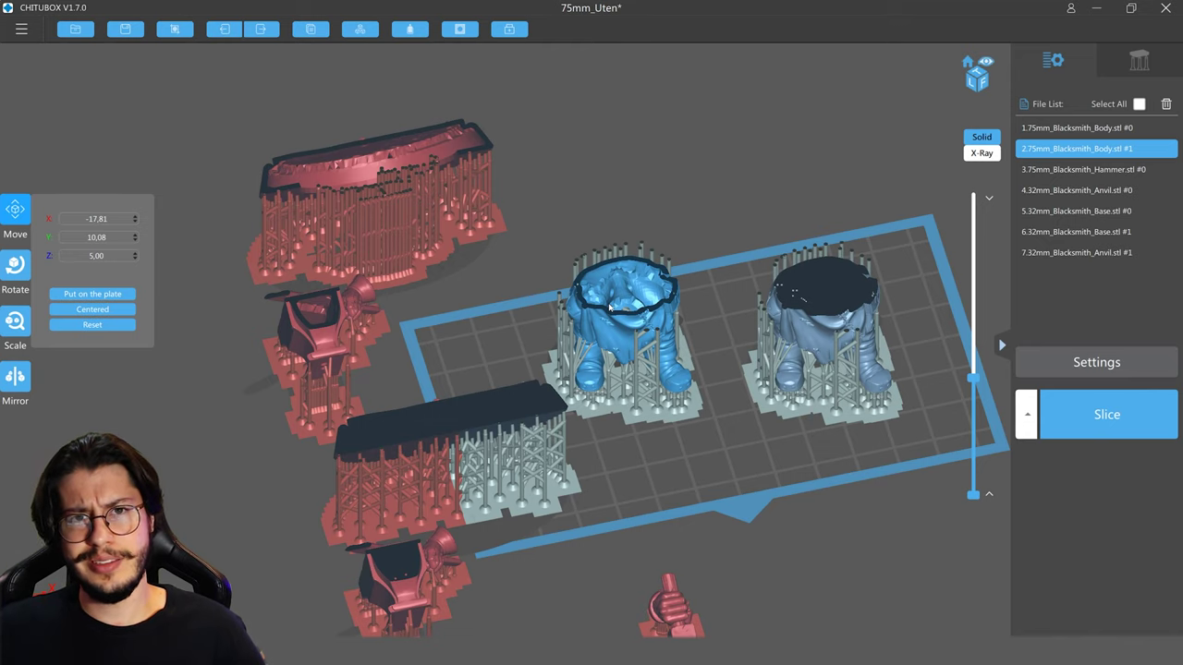
scroll(610, 307, "up", 5)
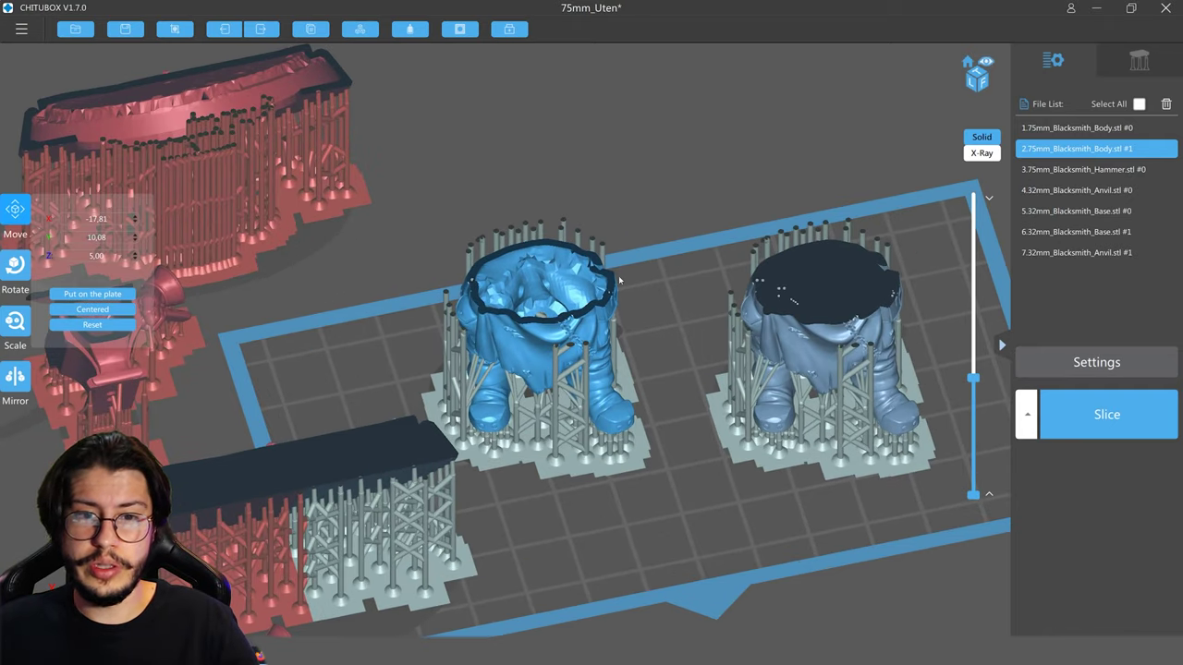
left_click_drag(839, 248, 801, 246)
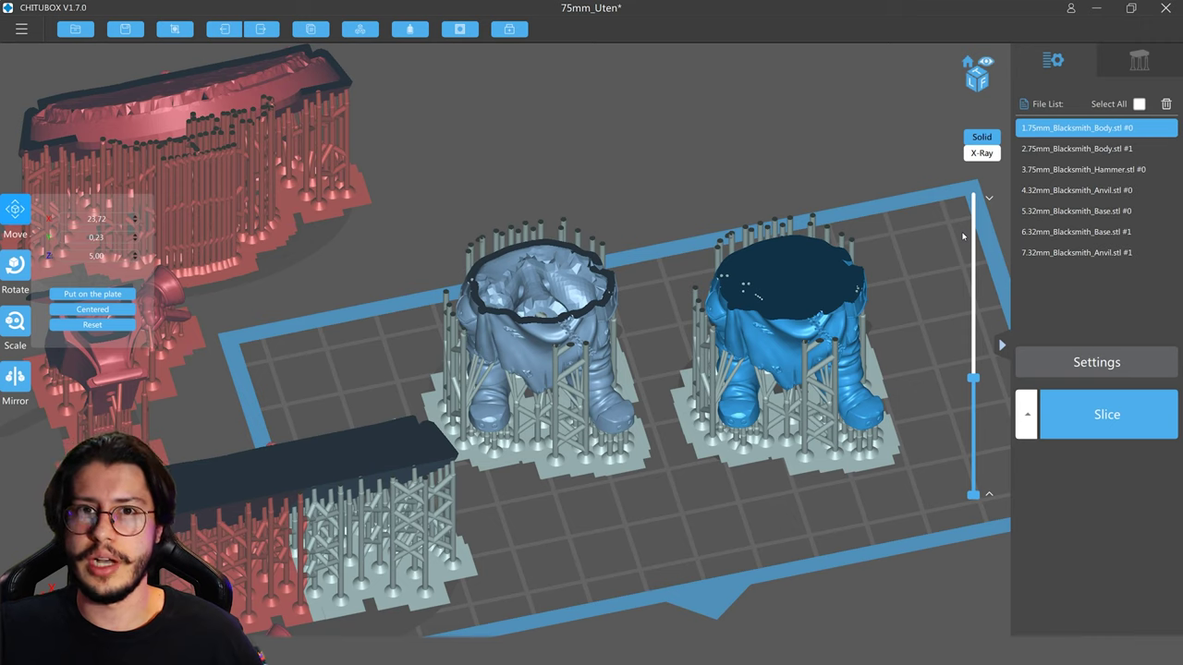
- Delete the solid copies of the blacksmith body, base and anvil
scroll(827, 264, "down", 3)
left_click_drag(789, 309, 791, 310)
key("Delete")
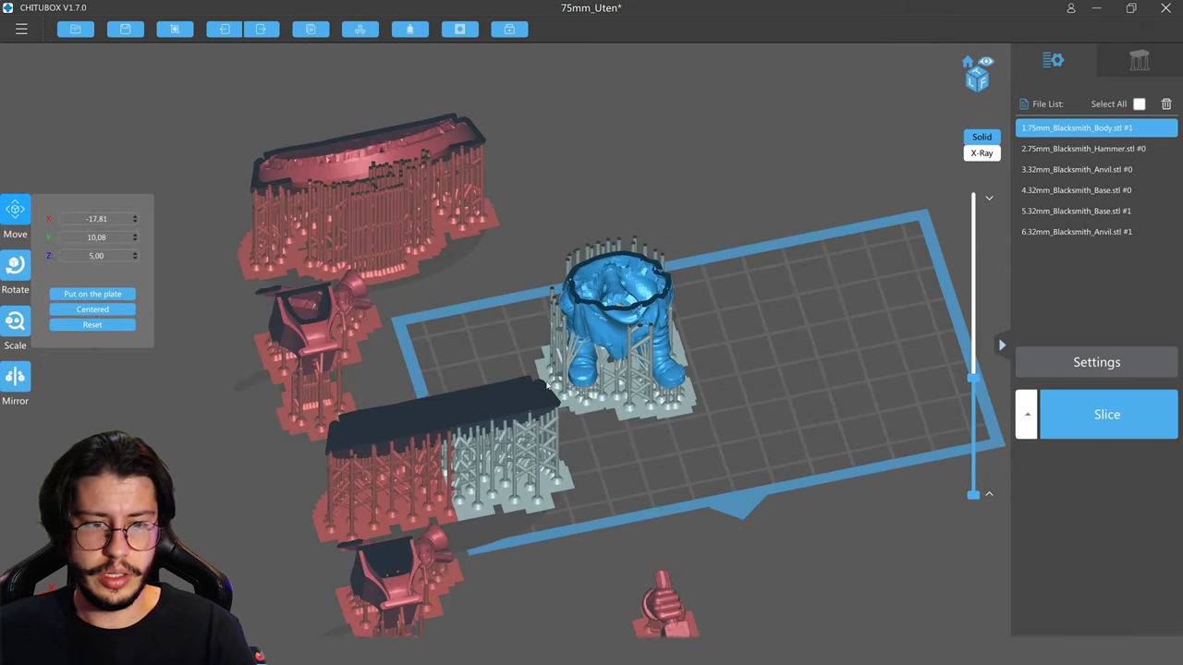
left_click_drag(469, 410, 478, 330)
key("Delete")
scroll(441, 381, "down", 4)
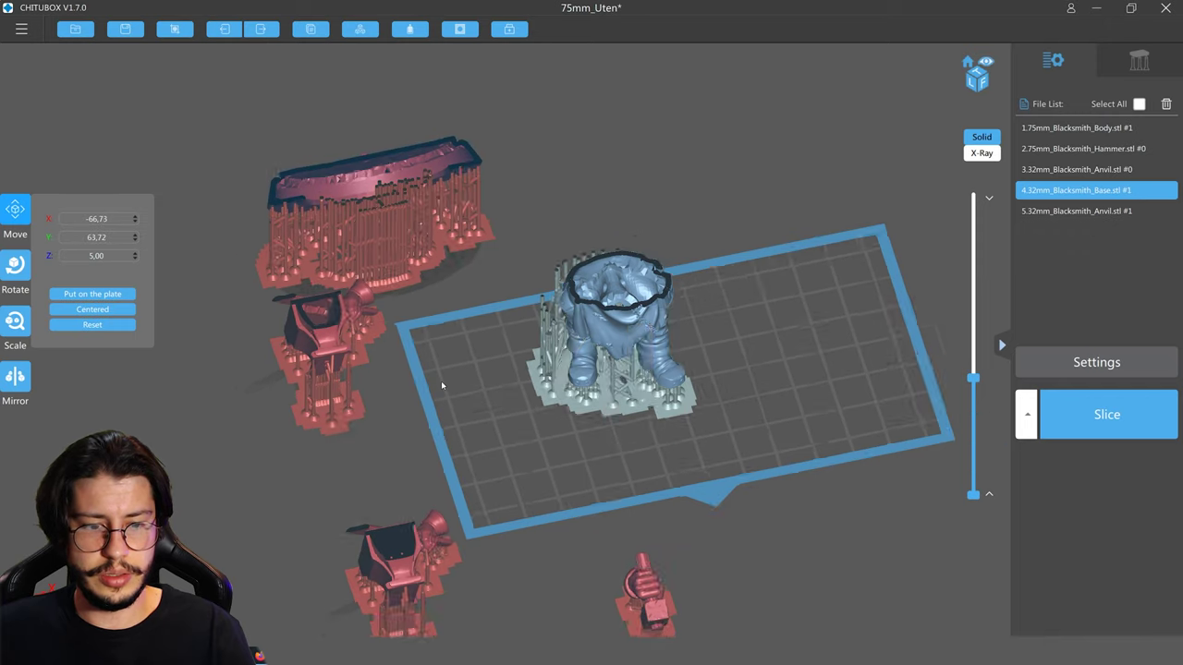
left_click(432, 484)
key("Delete")
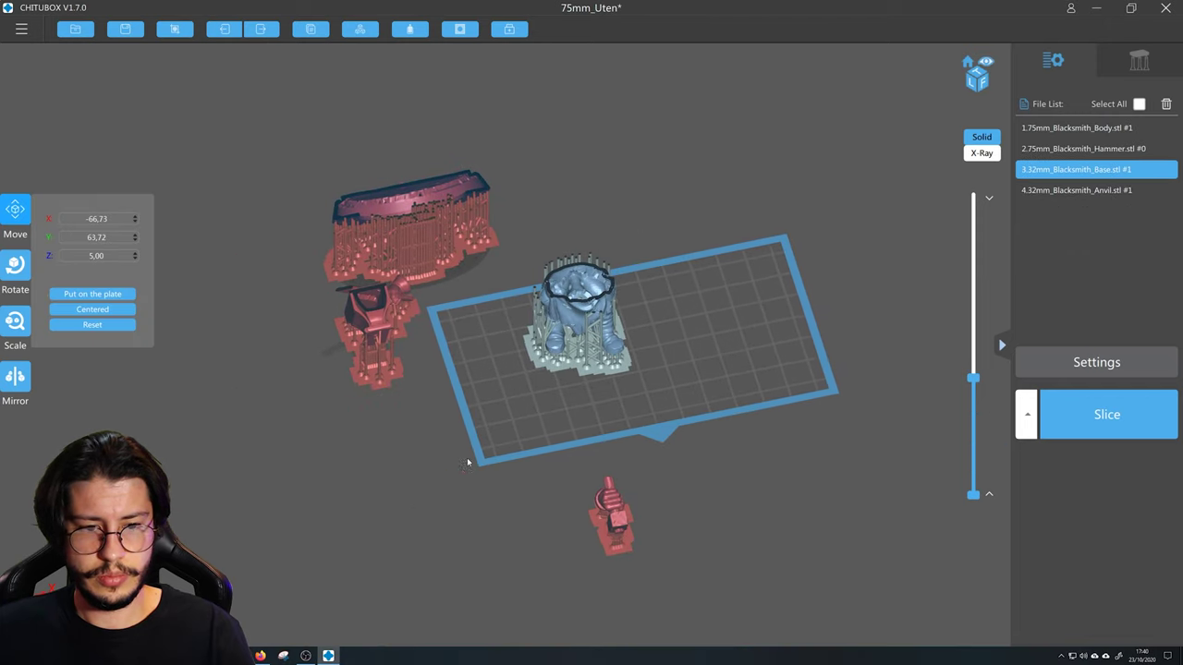
- Move the anvil, base and hammer onto the plate, with the base at about X 44.12, Y -6.96 and the hammer at X 0.33, Y -24.84
left_click_drag(370, 319, 503, 361)
left_click_drag(401, 228, 747, 319)
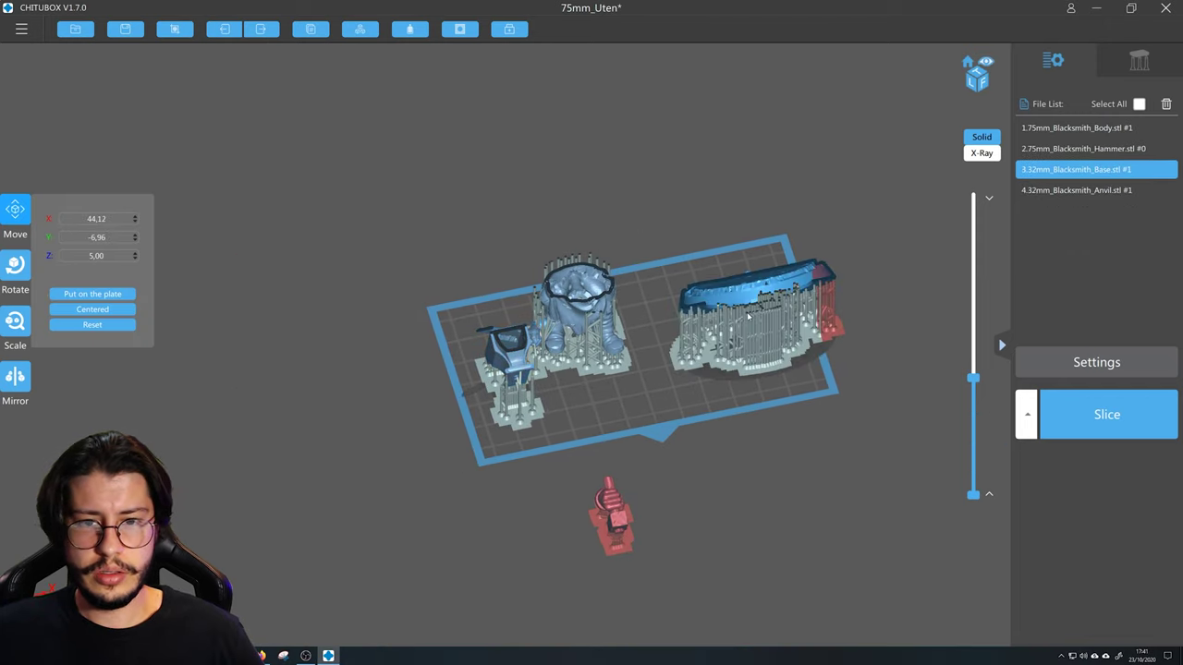
middle_click_drag(597, 502, 647, 444)
left_click_drag(647, 445, 687, 330)
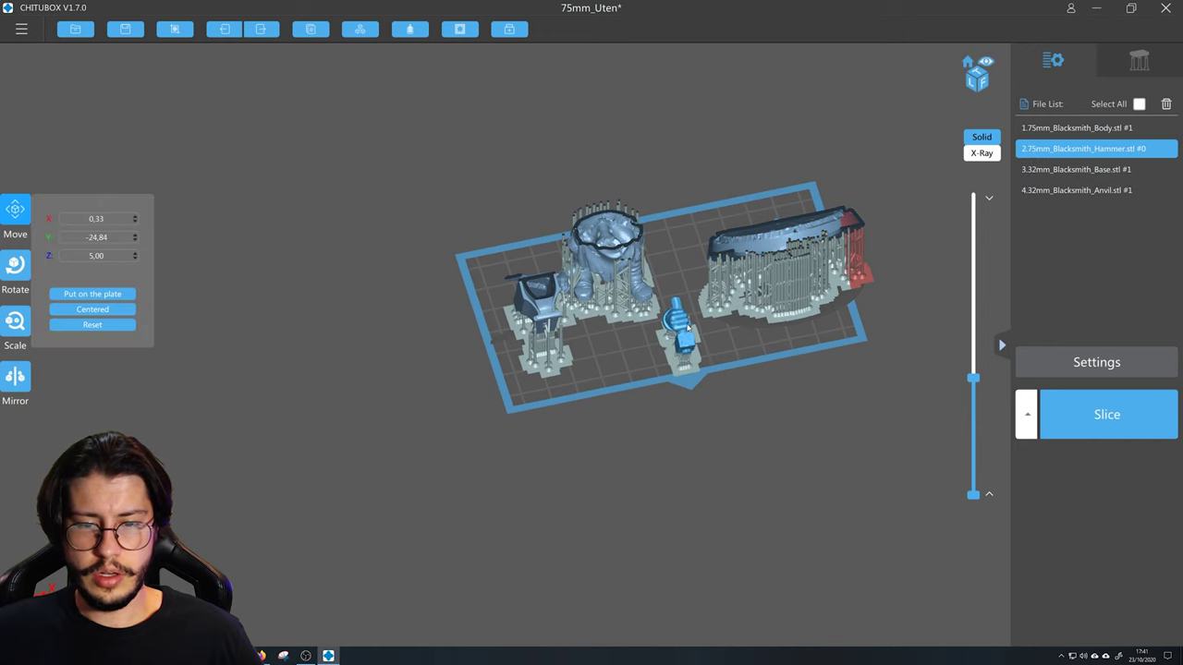
- Inspect the hollow interiors of the four parts in a cross-section at about 13.7 mm, and raise the preview to about 56.4 mm
scroll(686, 330, "up", 5)
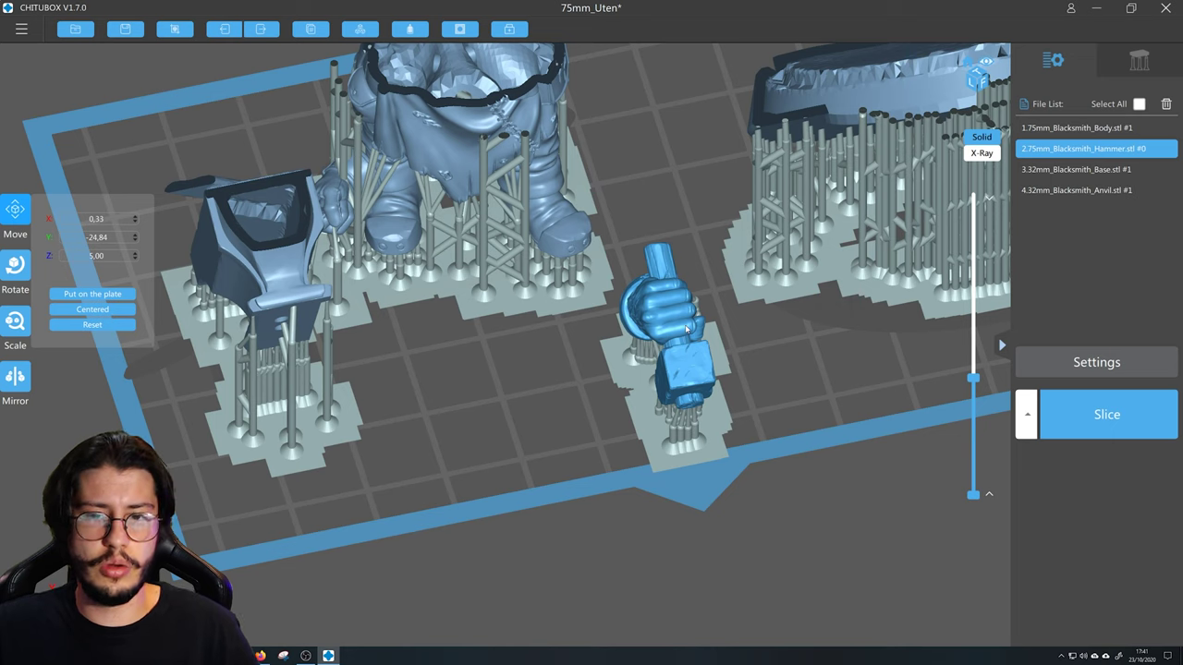
left_click_drag(973, 378, 971, 446)
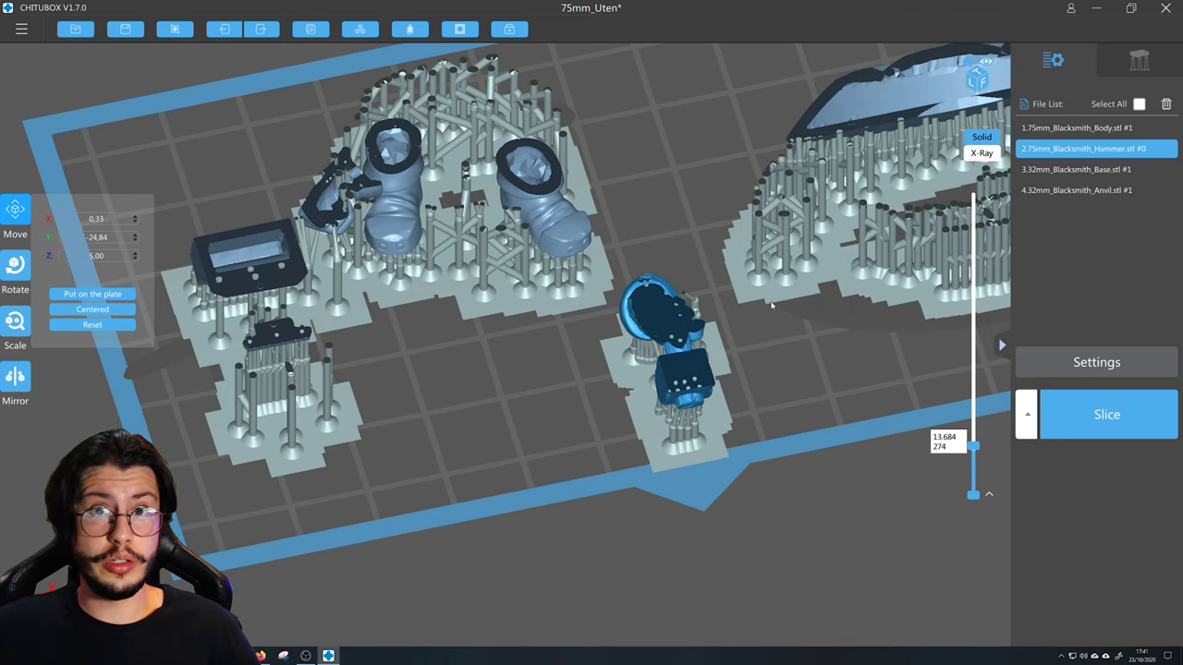
left_click(927, 95)
middle_click_drag(927, 95, 909, 144)
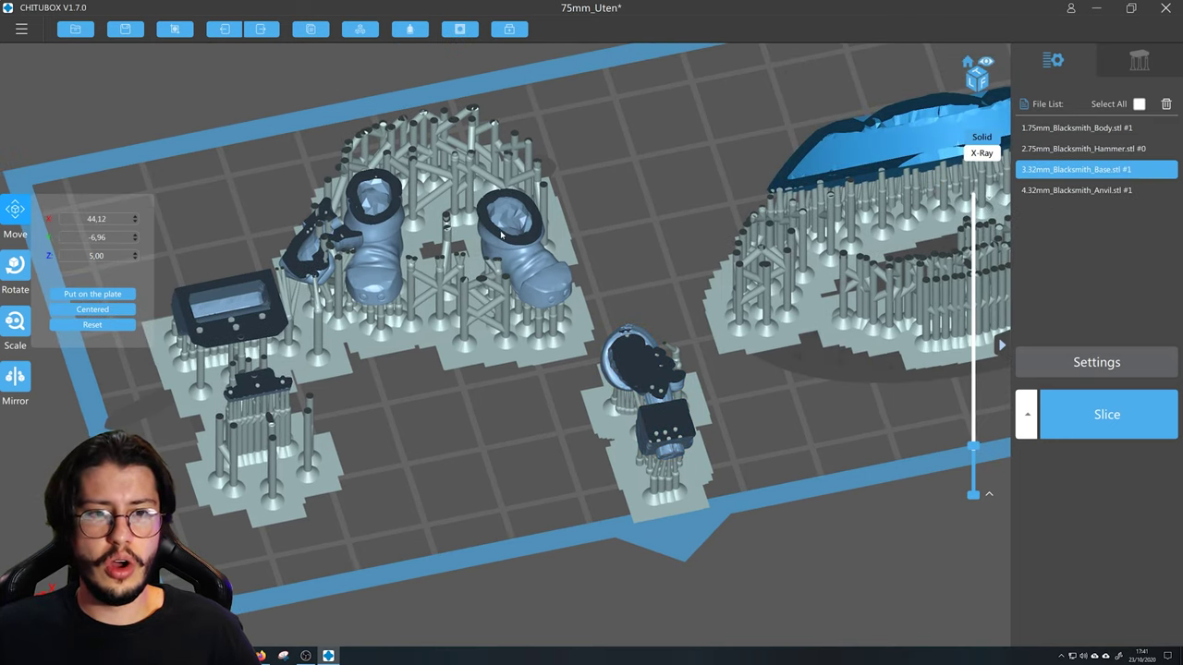
scroll(501, 238, "down", 2)
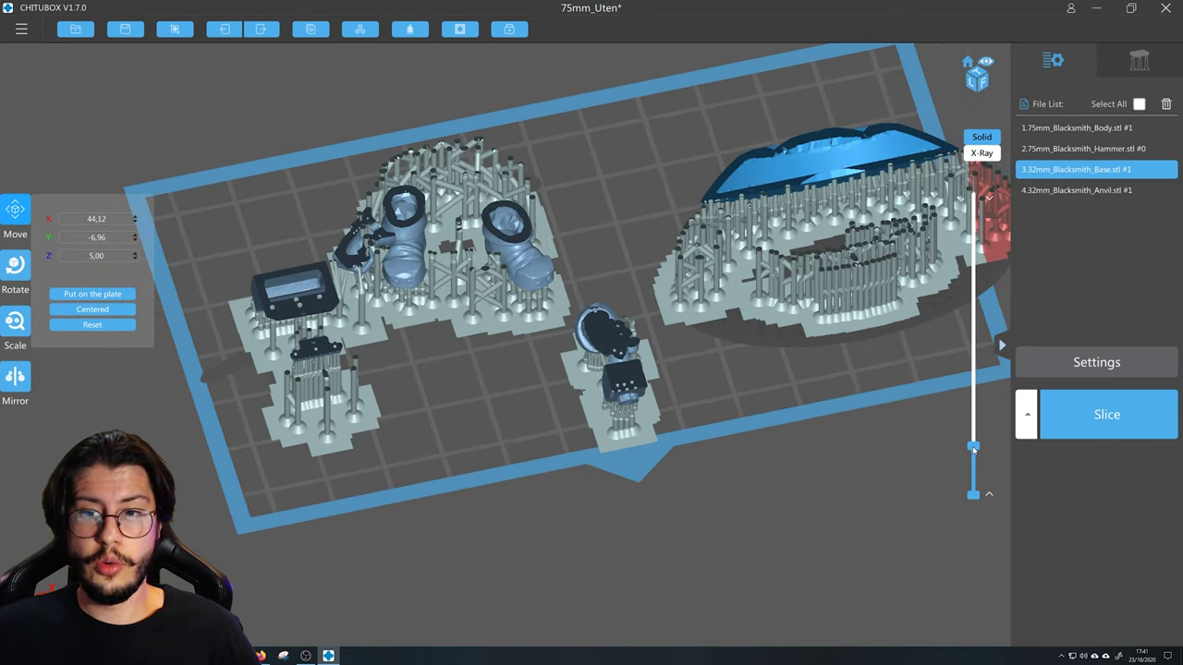
mouse_move(973, 447)
left_click_drag(973, 448, 973, 290)
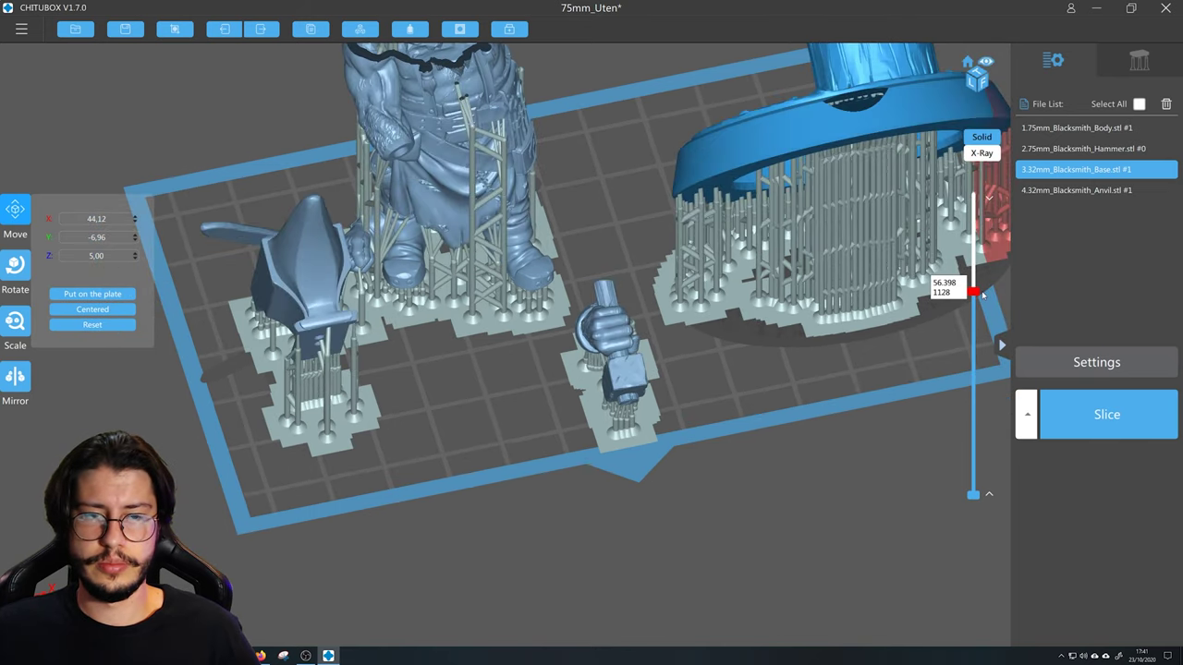
- Examine the anvil's supports and the blacksmith's lower body up close, and restore the layer preview to full height
left_click(387, 327)
middle_click_drag(387, 327, 607, 316)
scroll(607, 316, "up", 3)
left_click(516, 286)
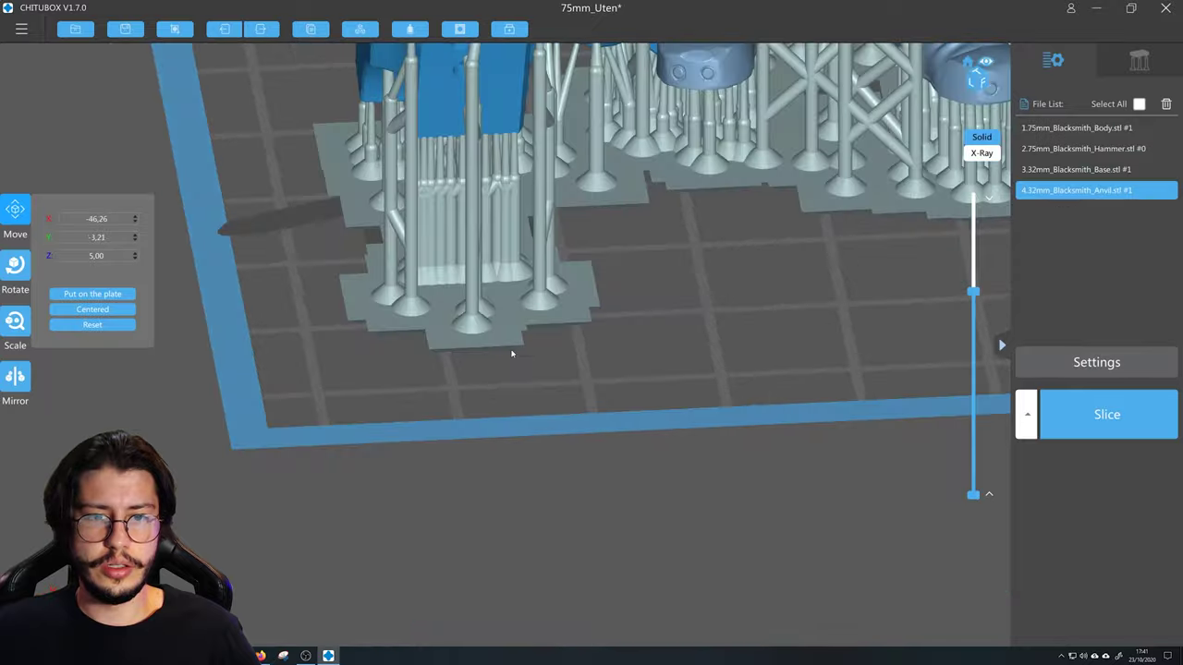
scroll(554, 222, "up", 3)
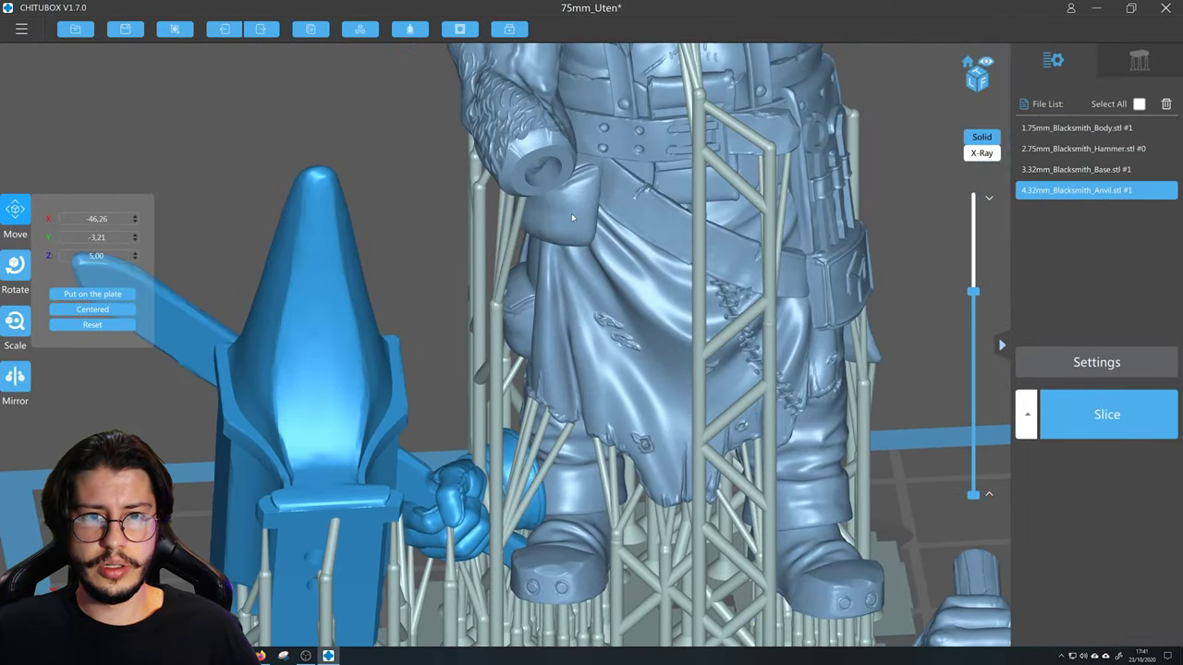
left_click(574, 226)
left_click_drag(974, 292, 973, 197)
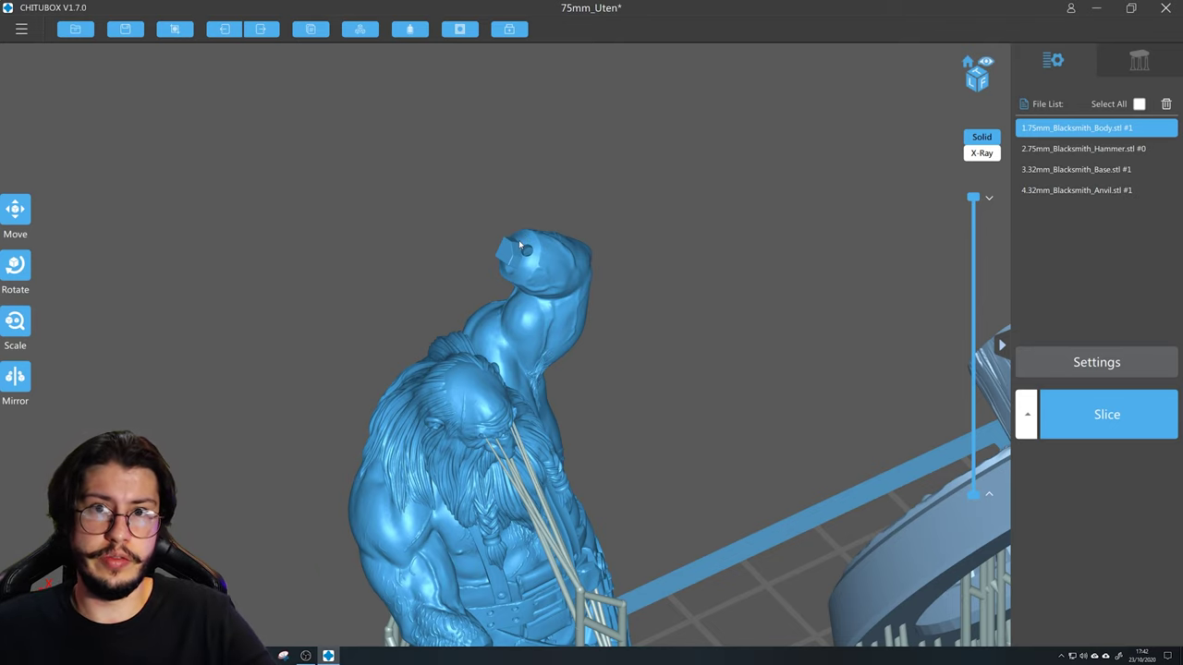
- Examine the hole in the wrist of the body's raised arm from above and from a distance
scroll(522, 247, "down", 5)
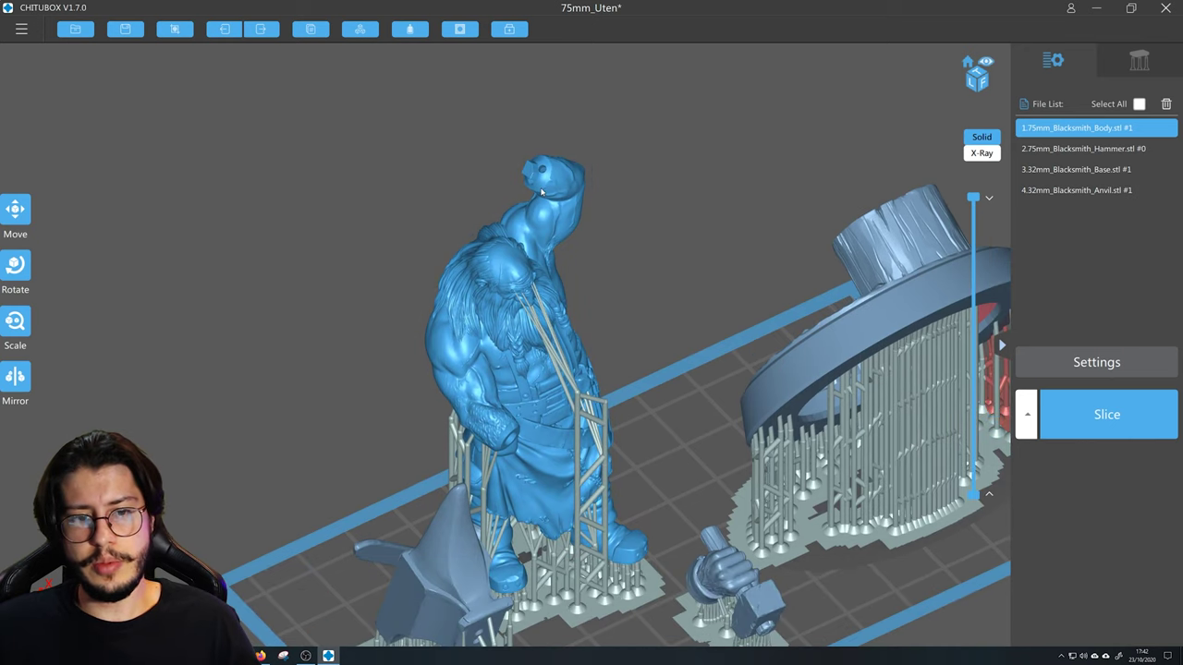
scroll(542, 191, "up", 1)
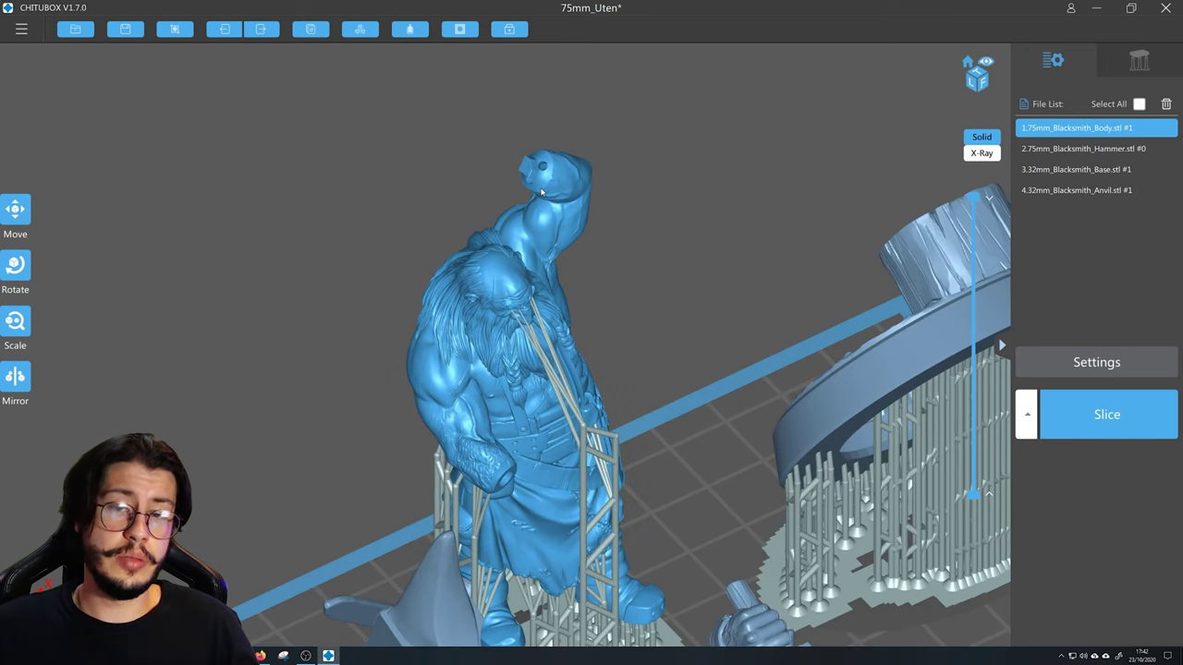
left_click_drag(542, 192, 565, 232)
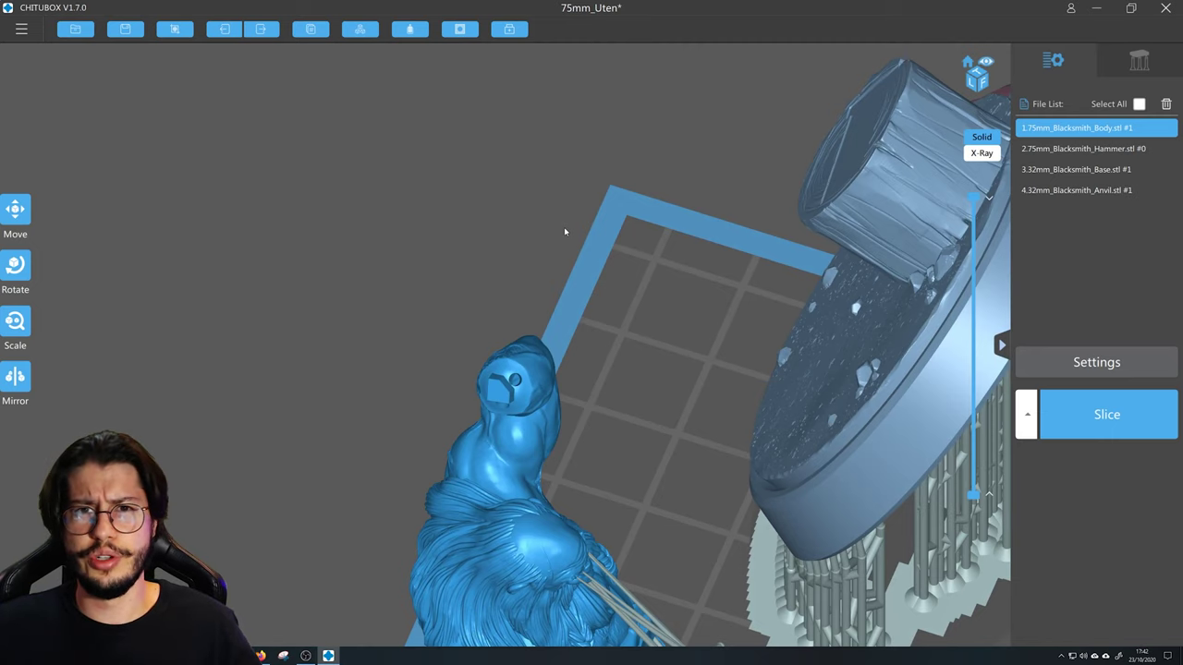
scroll(565, 232, "down", 5)
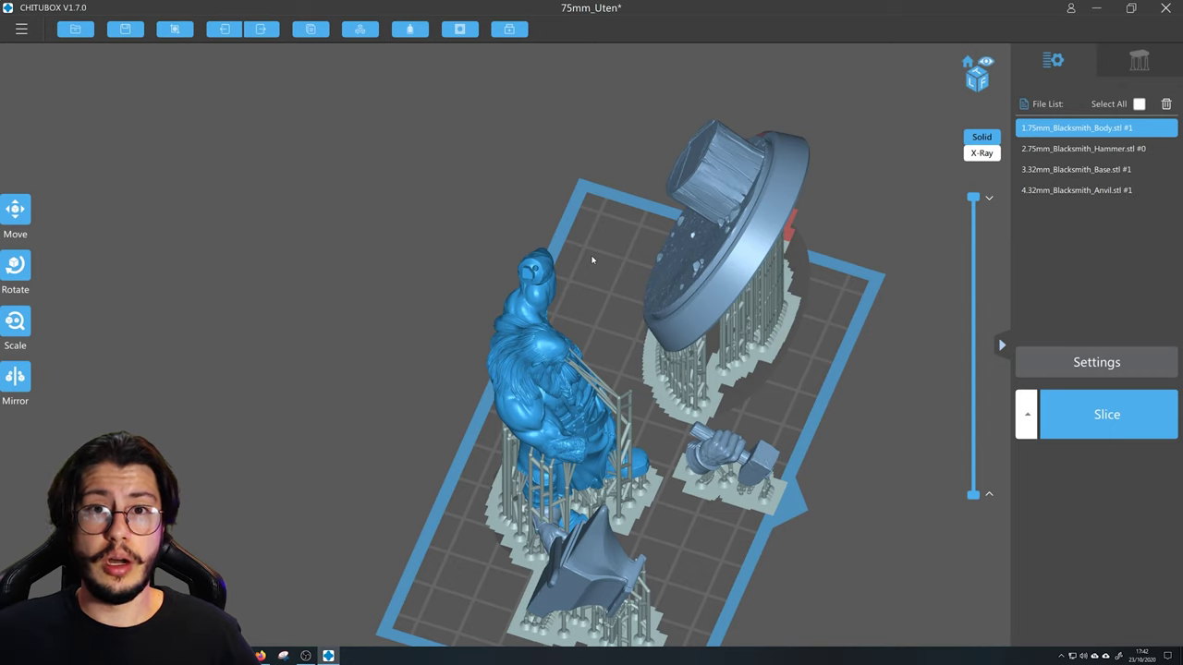
scroll(592, 264, "down", 2)
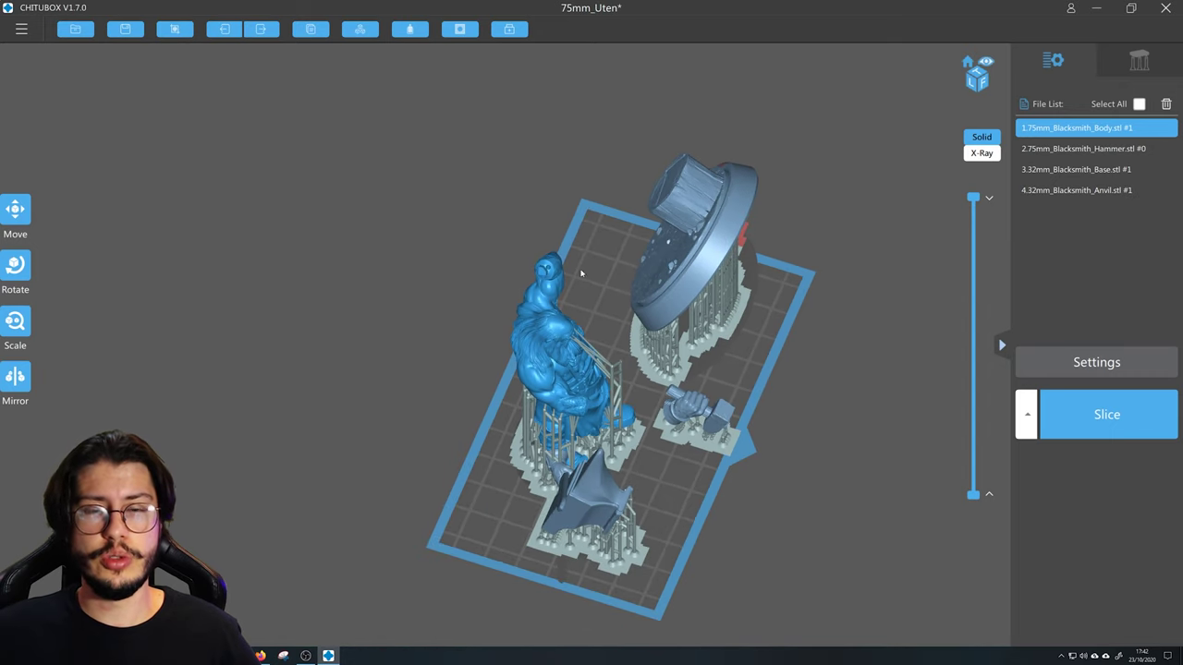
- Rearrange the plate with the base and body at opposite ends, fitting the base inside the plate at about X -32.94, Y 20.08
left_click_drag(626, 276, 583, 437)
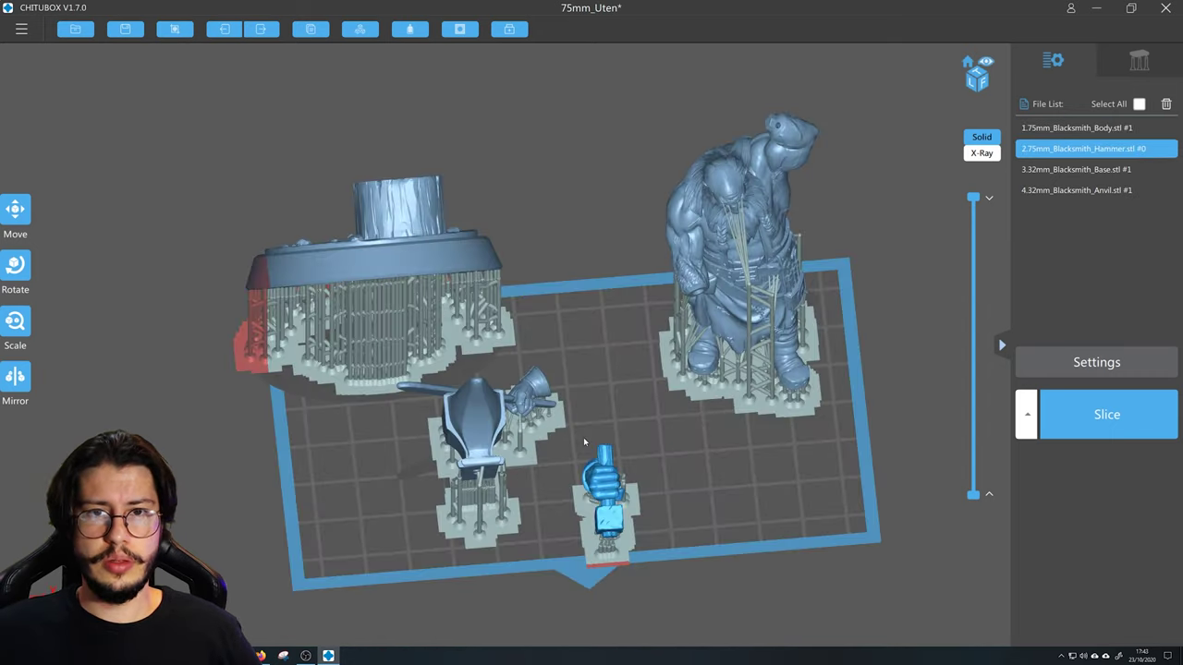
scroll(583, 442, "down", 2)
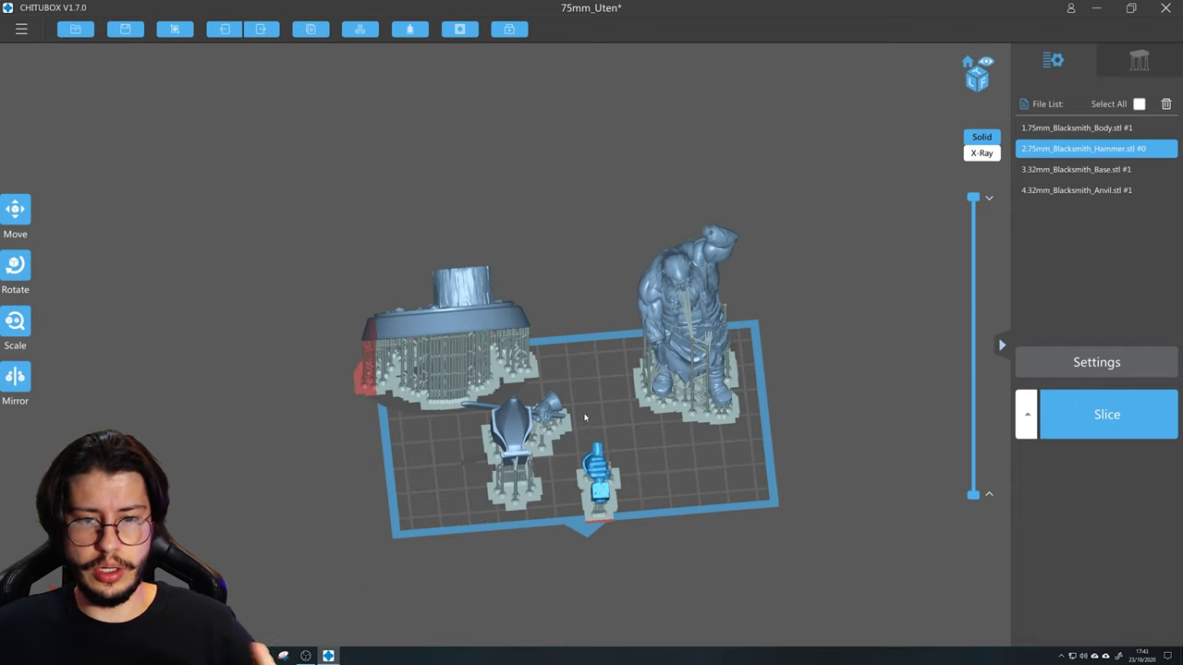
mouse_move(586, 418)
right_mouse_down()
mouse_move(579, 448)
mouse_move(589, 430)
right_mouse_up()
left_click(700, 379)
left_click_drag(463, 367, 492, 398)
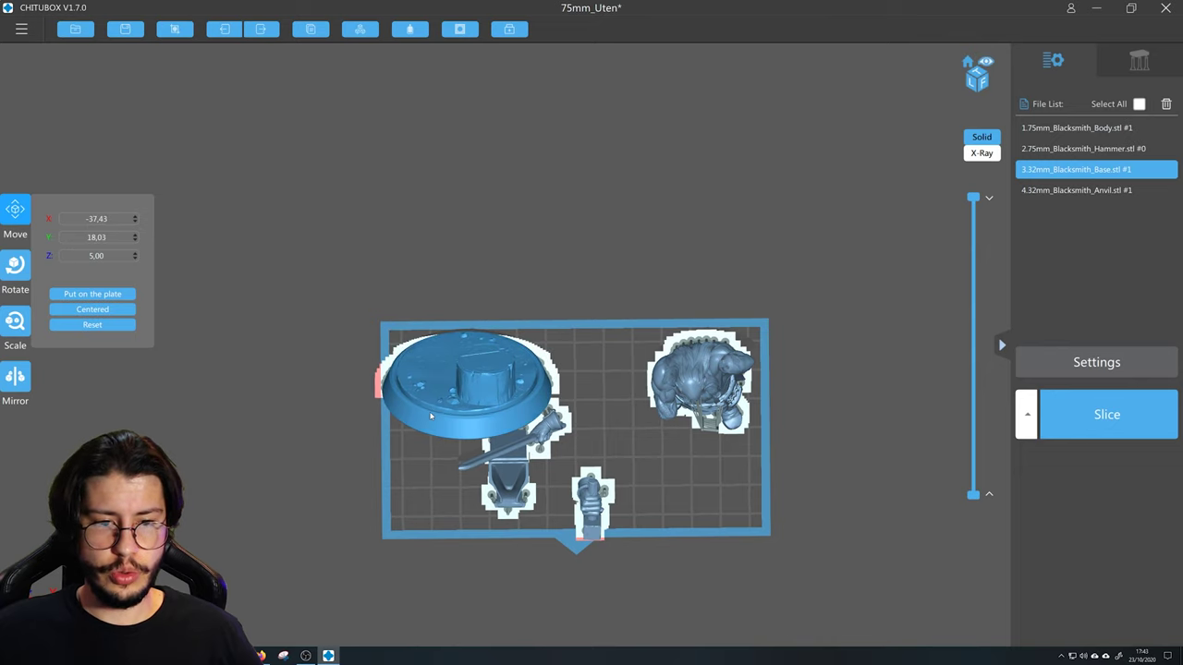
left_click_drag(432, 410, 447, 402)
- Reposition the anvil into the gap between the base and the blacksmith body
scroll(523, 470, "up", 2)
left_click(508, 478)
left_click_drag(508, 478, 492, 485)
scroll(558, 452, "up", 3)
right_click_drag(554, 456, 539, 446)
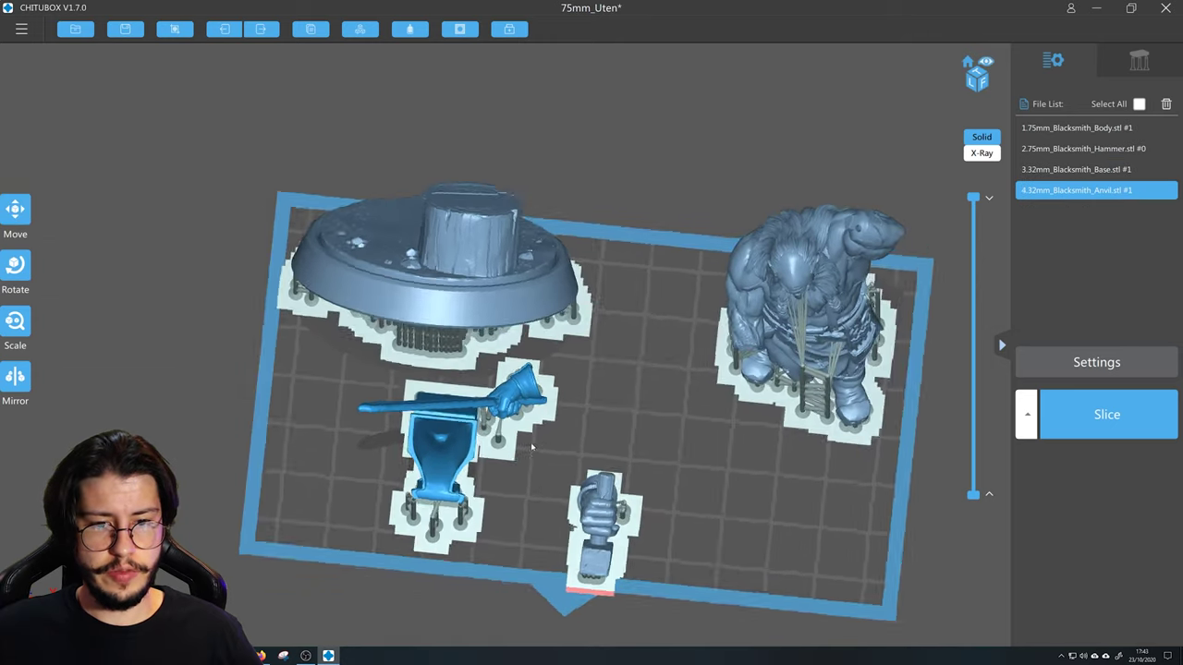
scroll(516, 444, "up", 4)
middle_click_drag(495, 357, 439, 447)
left_click_drag(440, 445, 803, 221)
- Check the clearance between the base's rim and the end of the anvil part's long handle
left_click(564, 228)
middle_click_drag(577, 229, 545, 325)
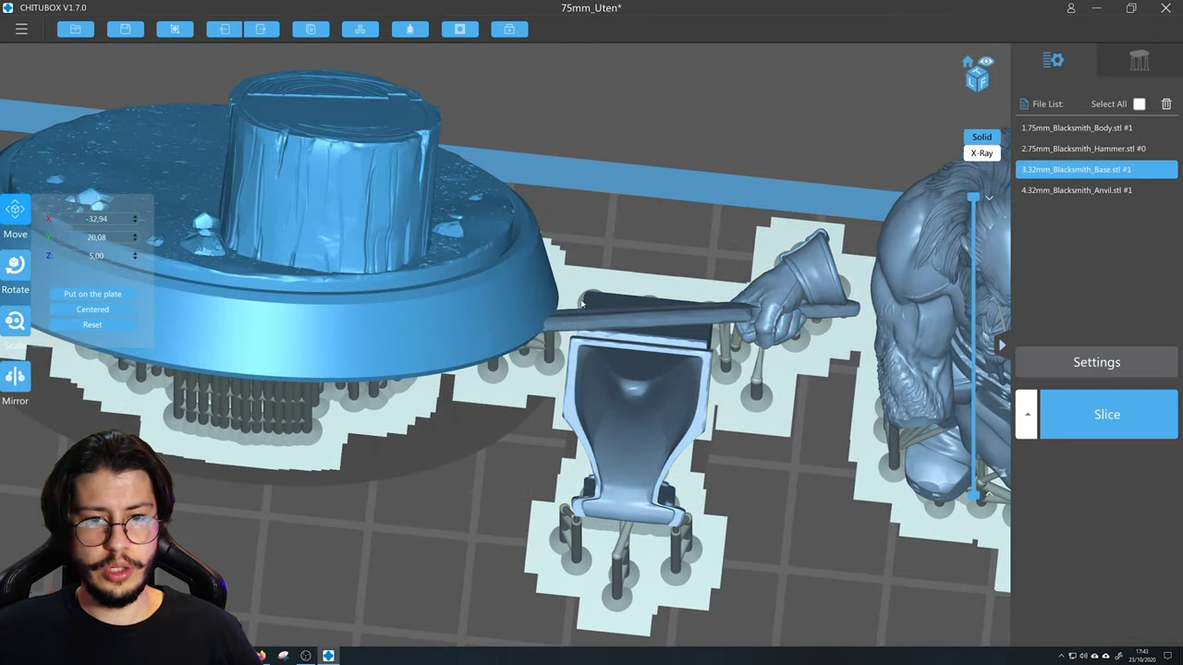
scroll(548, 326, "up", 2)
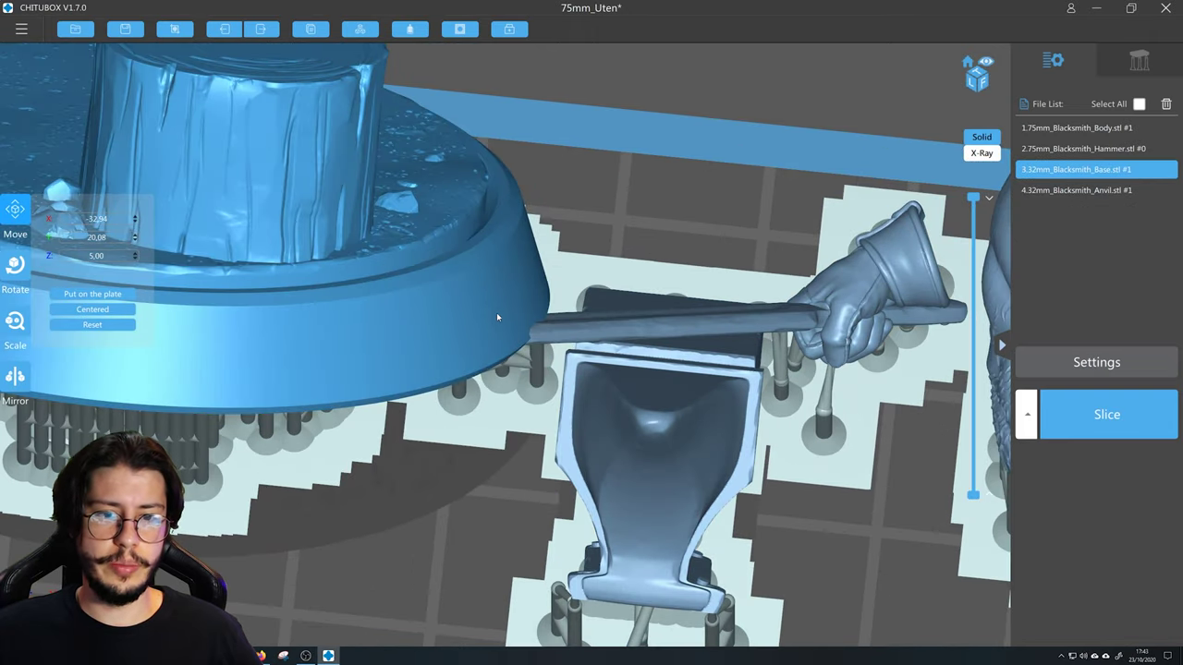
right_click_drag(498, 317, 500, 305)
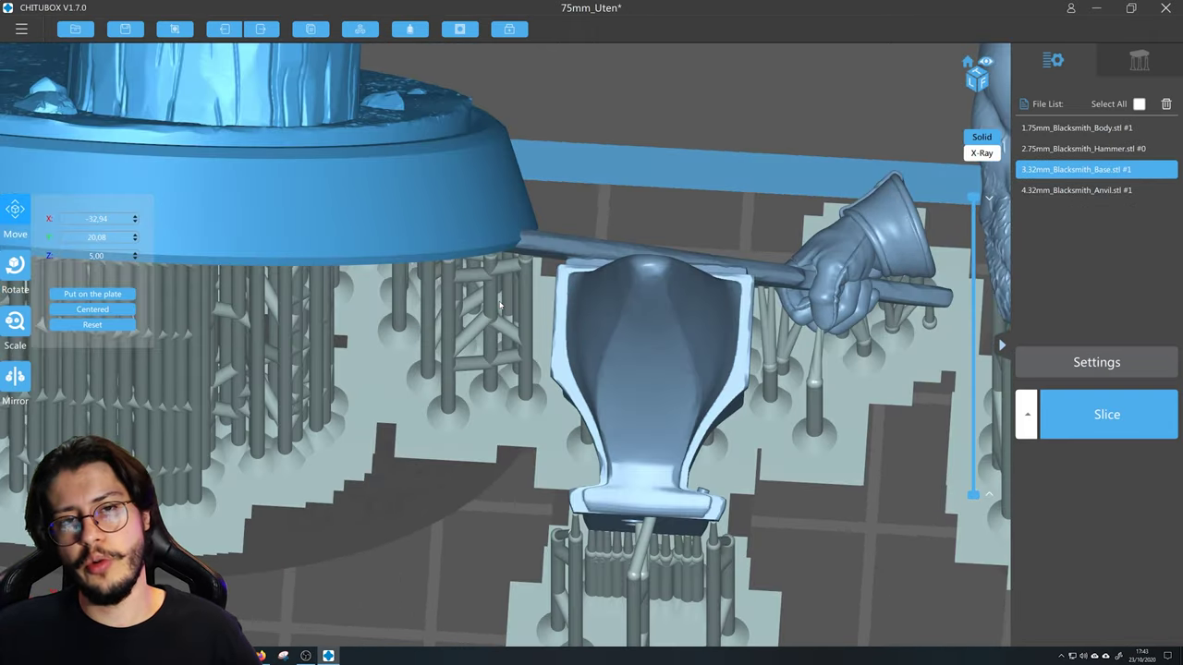
scroll(500, 305, "down", 5)
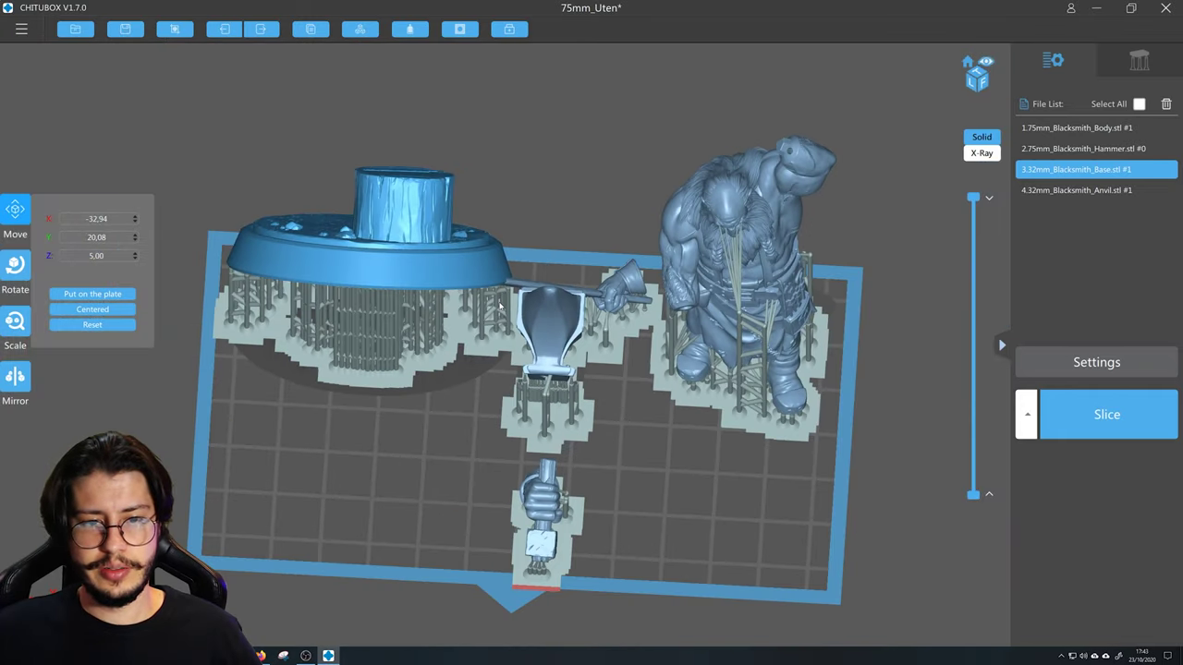
- Move the anvil in front of the base at about X -47.35, Y -11.54, with the hammer beside it at about X -27.75, Y -23.17
left_click_drag(548, 329, 271, 426)
right_click_drag(317, 356, 321, 399)
left_click(352, 407)
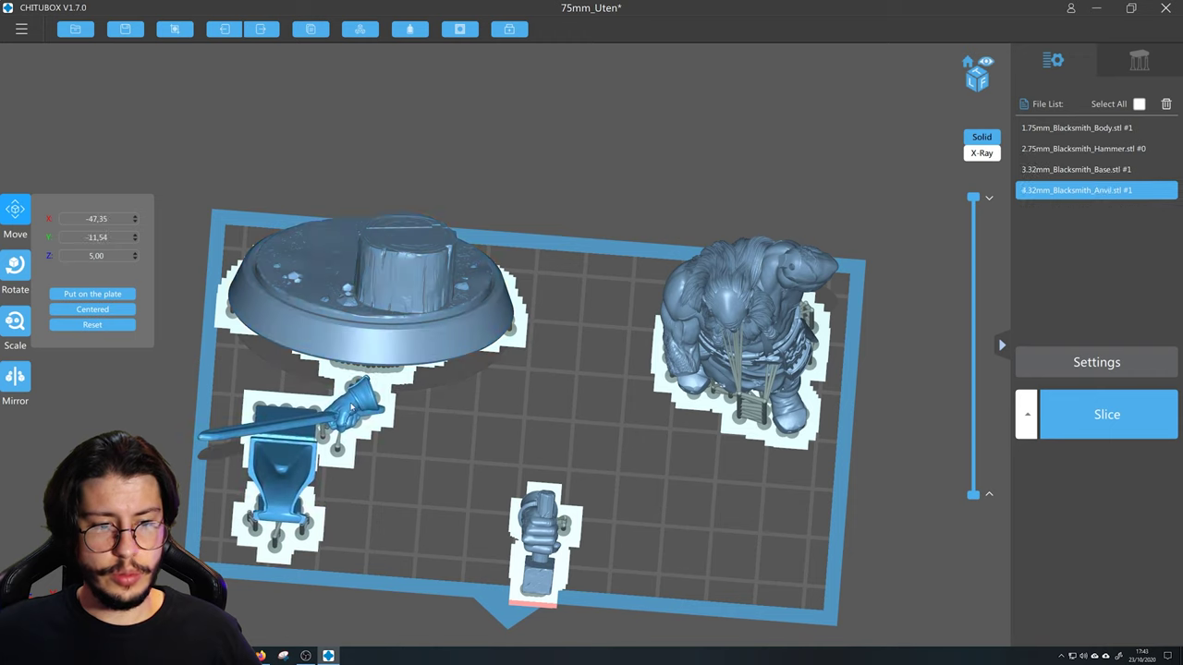
left_click_drag(552, 516, 388, 490)
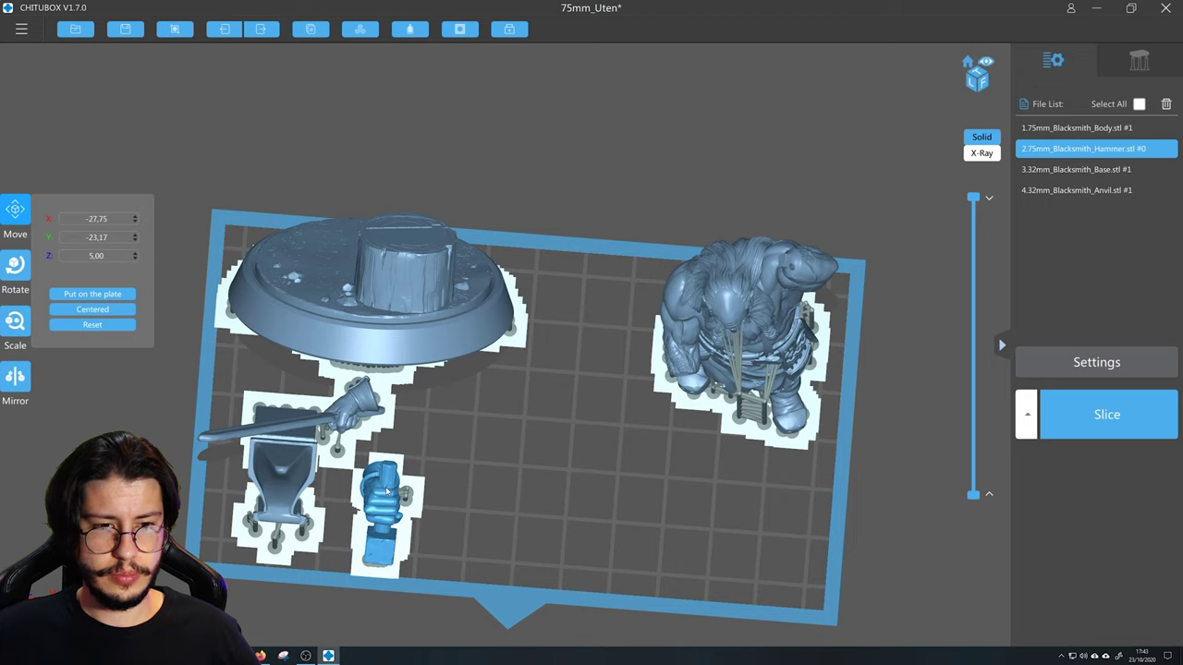
- Examine the supports under the body and the base from a low front angle, close up and from a distance
right_click_drag(458, 427, 397, 312)
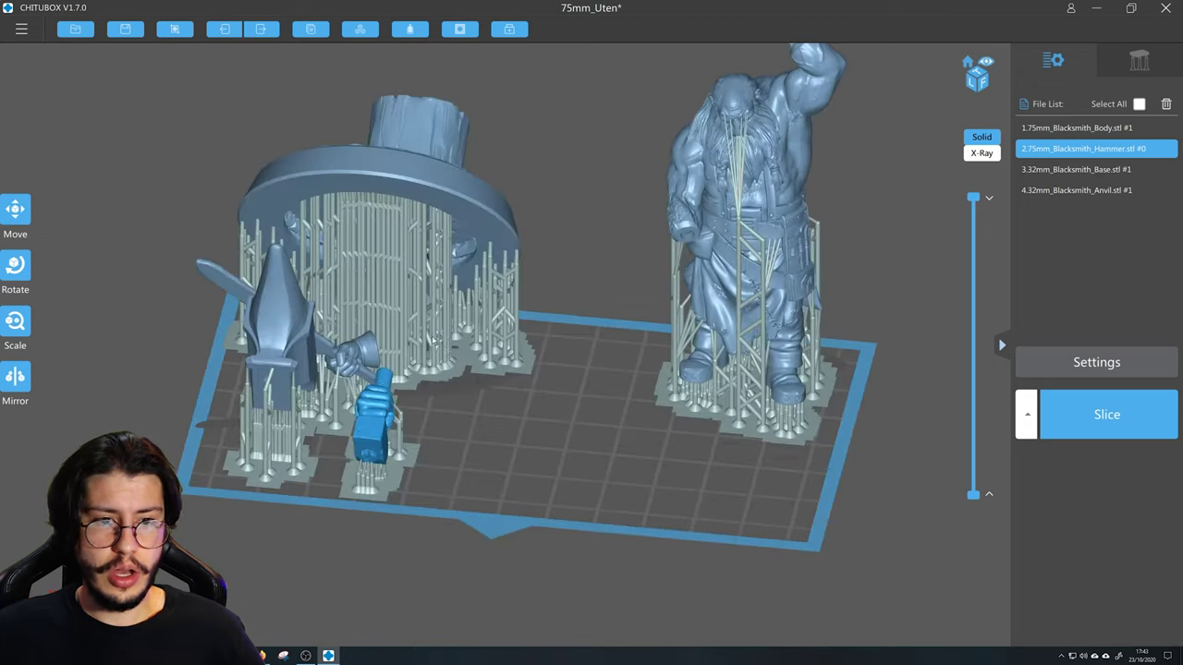
scroll(398, 312, "up", 4)
middle_click_drag(716, 343, 644, 495)
left_click(698, 347)
middle_click_drag(105, 233, 342, 174)
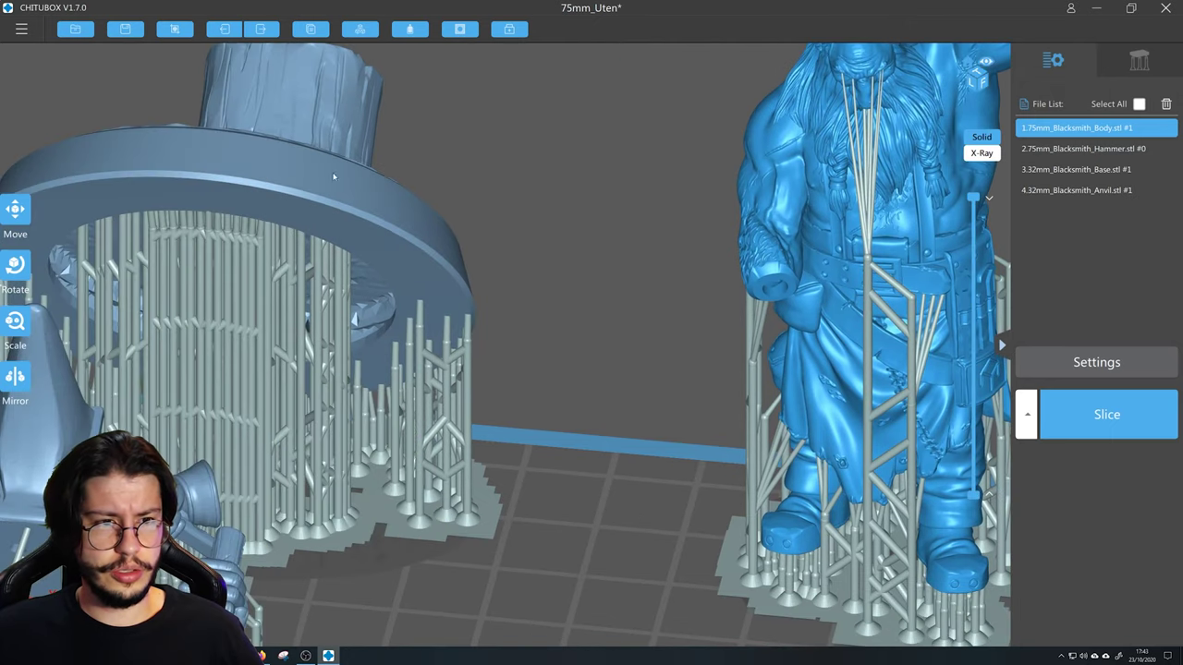
left_click(269, 246)
middle_click_drag(269, 247, 394, 215)
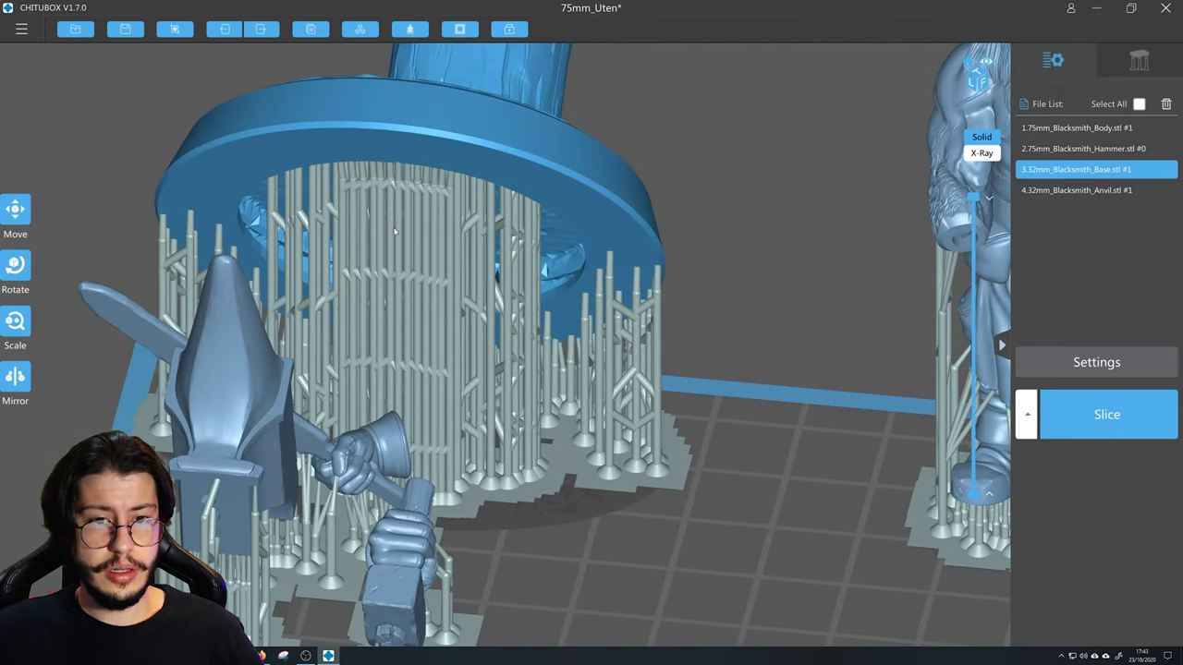
scroll(469, 269, "down", 5)
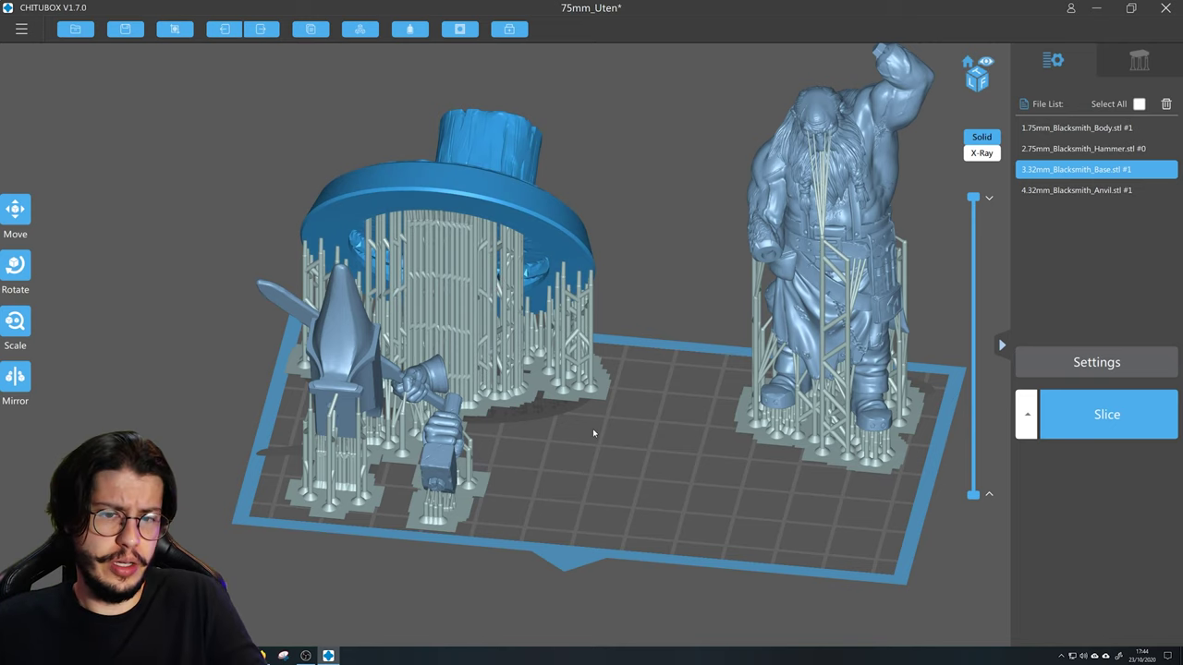
- Examine from below the supports that hold the body's lowered arm and waist
right_click_drag(599, 259, 532, 277)
scroll(663, 445, "up", 4)
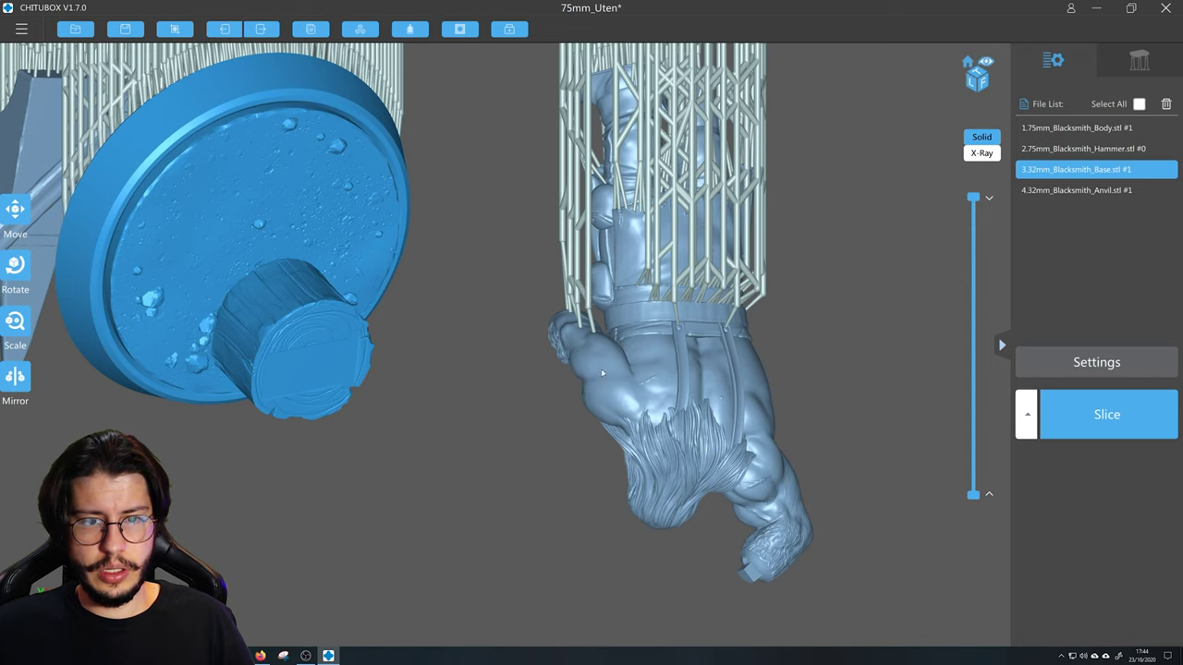
scroll(582, 329, "up", 2)
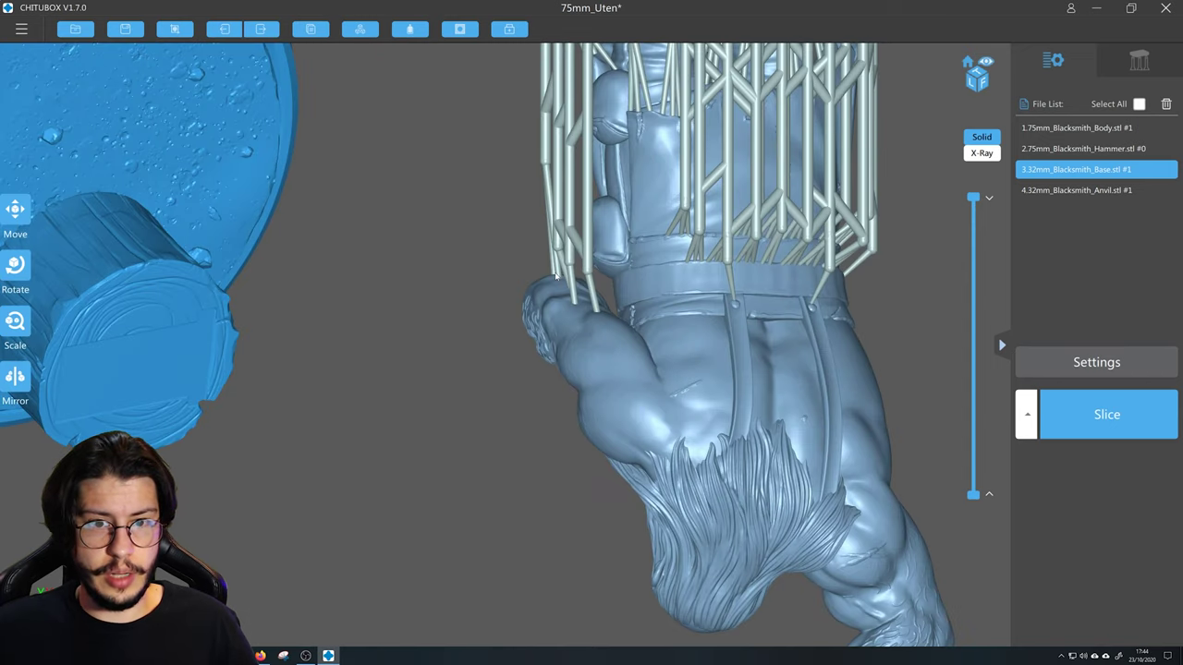
left_click(556, 275)
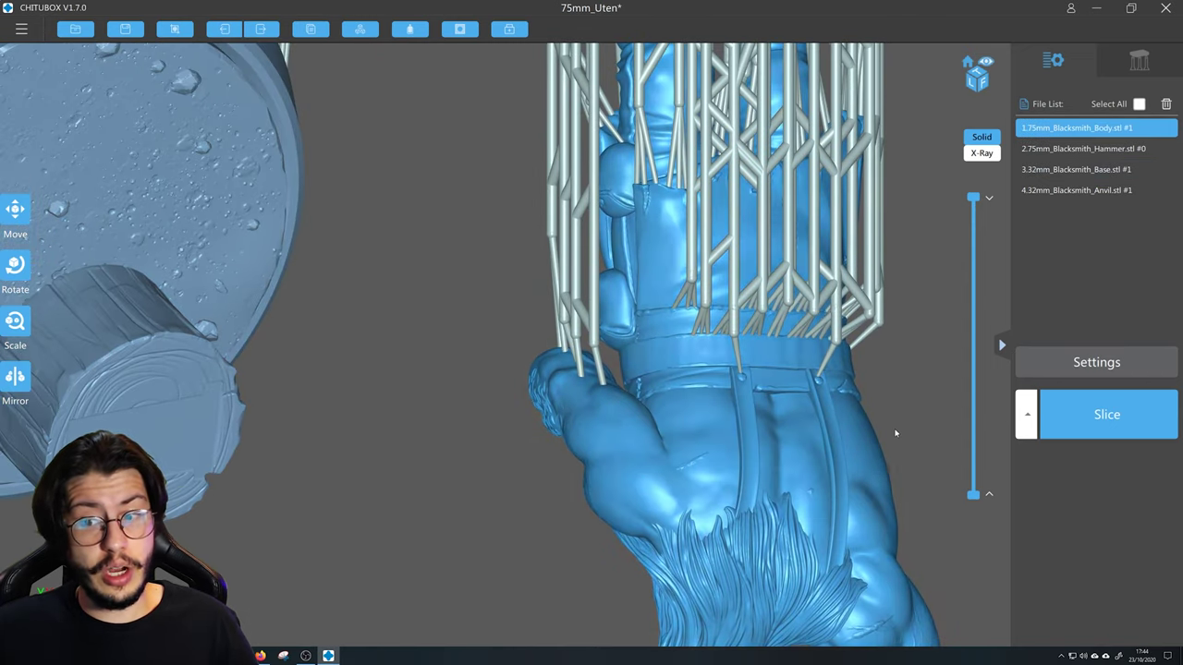
- Clip the layer view at 42.458 mm, layer 850, to examine the supports where the body's lowered arm starts, and restore the full height range
mouse_move(975, 495)
left_mouse_down()
mouse_move(975, 364)
mouse_move(974, 477)
left_mouse_up()
left_click_drag(969, 218, 973, 340)
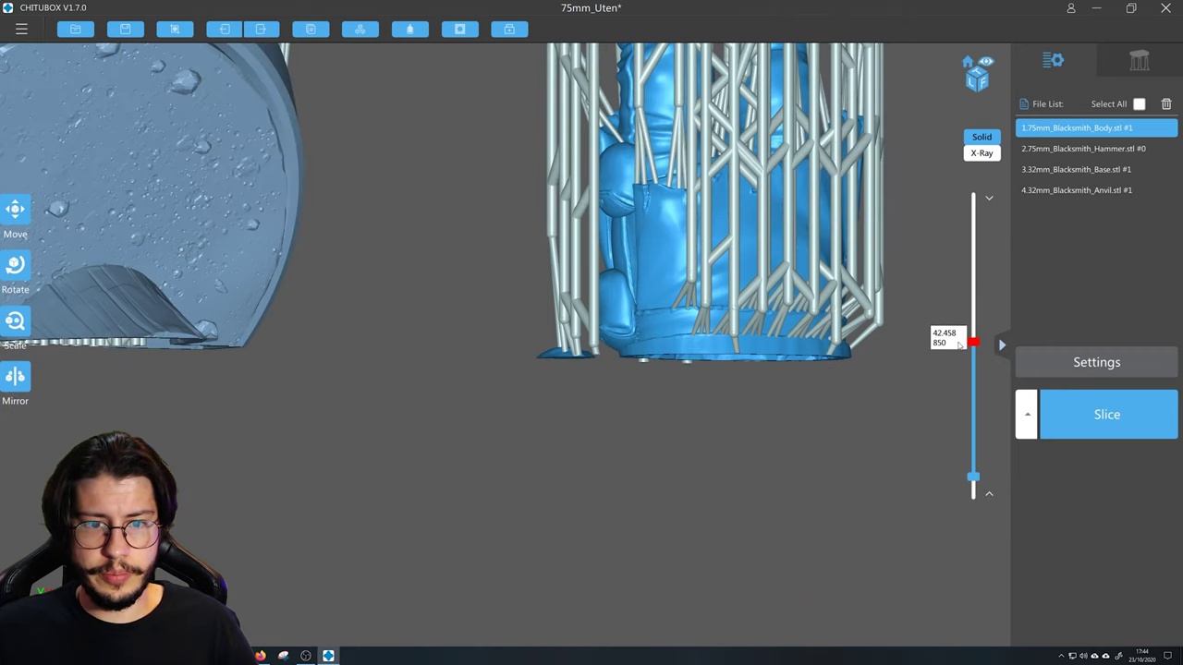
scroll(573, 351, "up", 3)
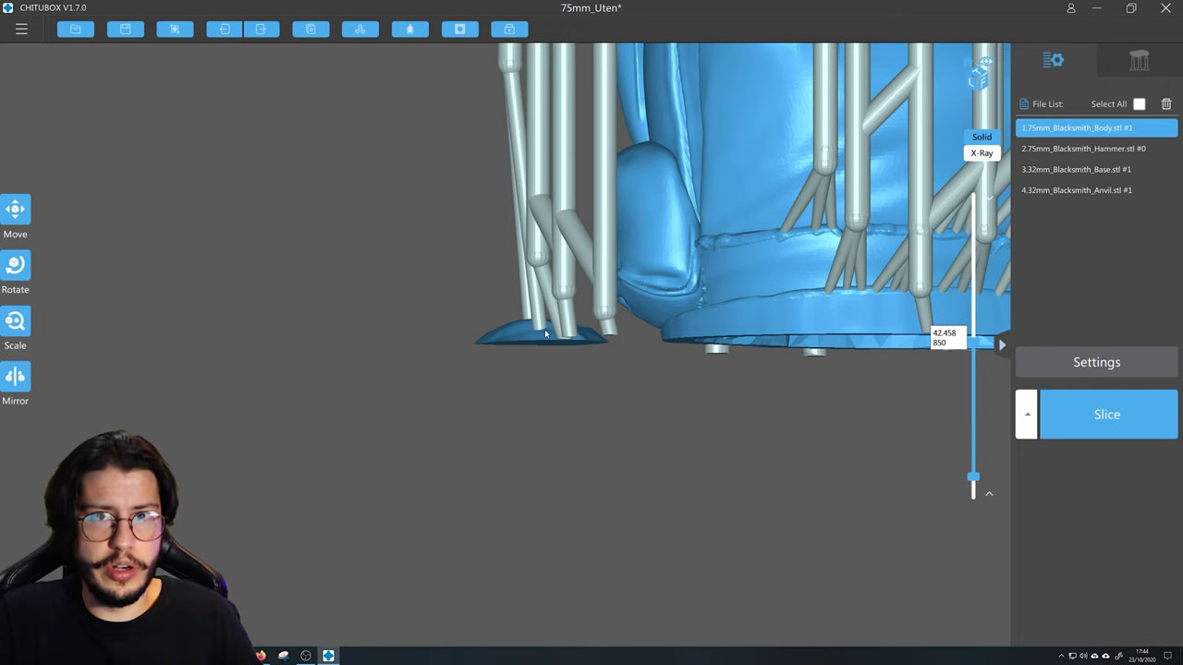
scroll(523, 297, "down", 10)
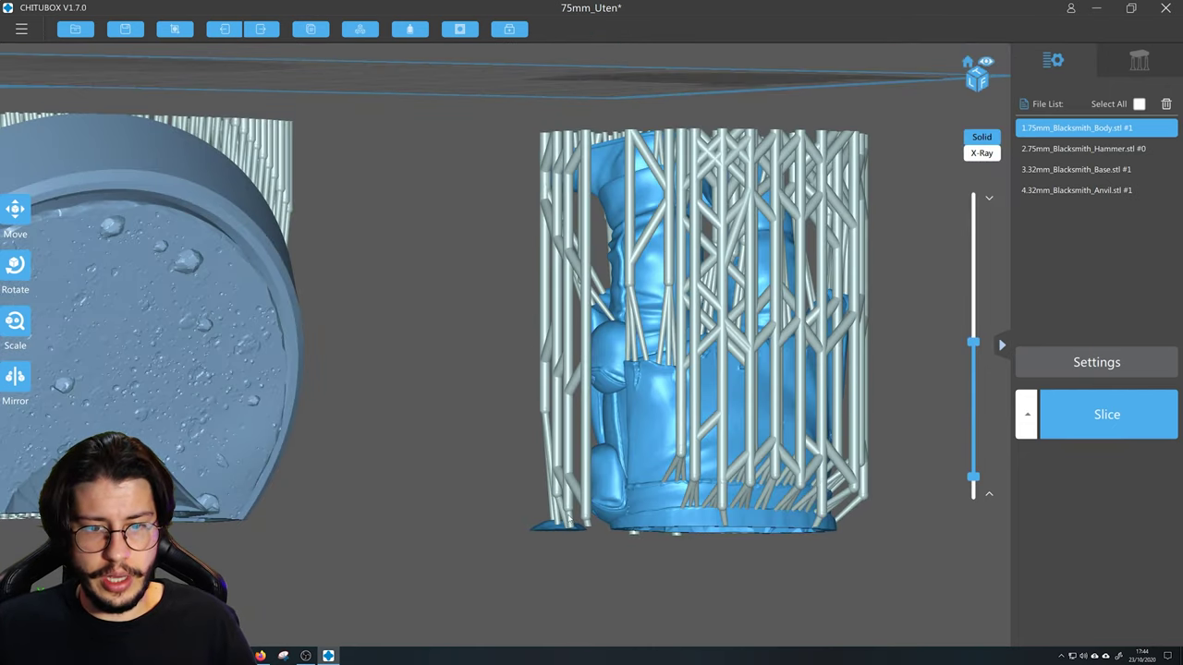
left_click_drag(974, 476, 973, 495)
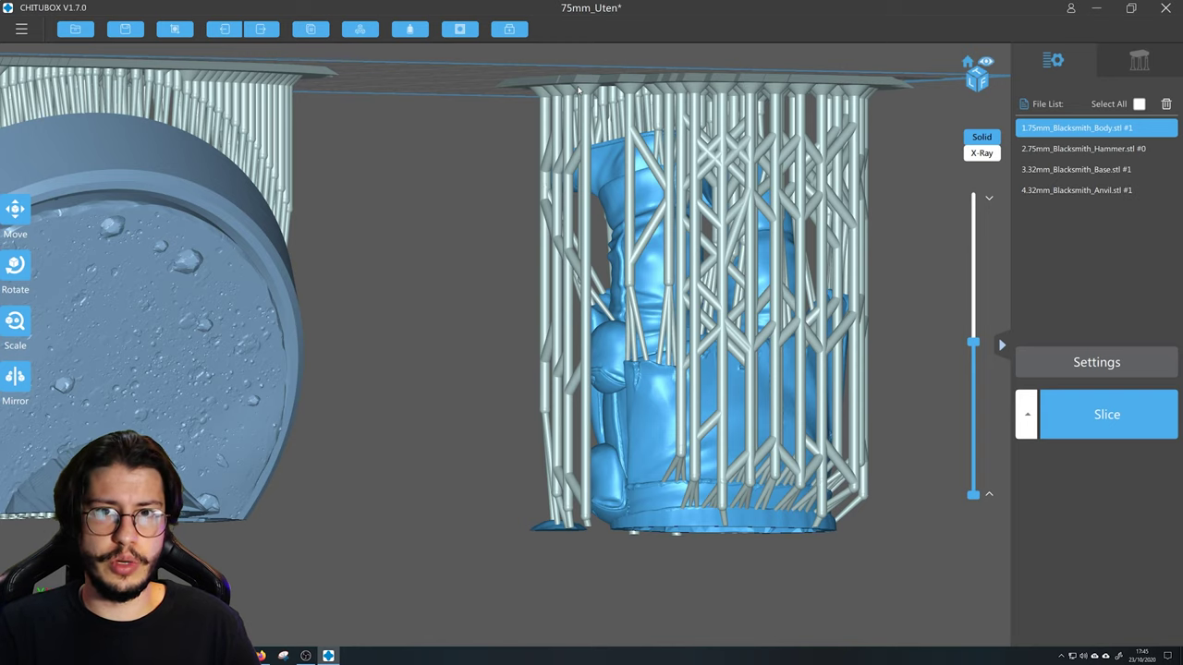
scroll(611, 242, "down", 6)
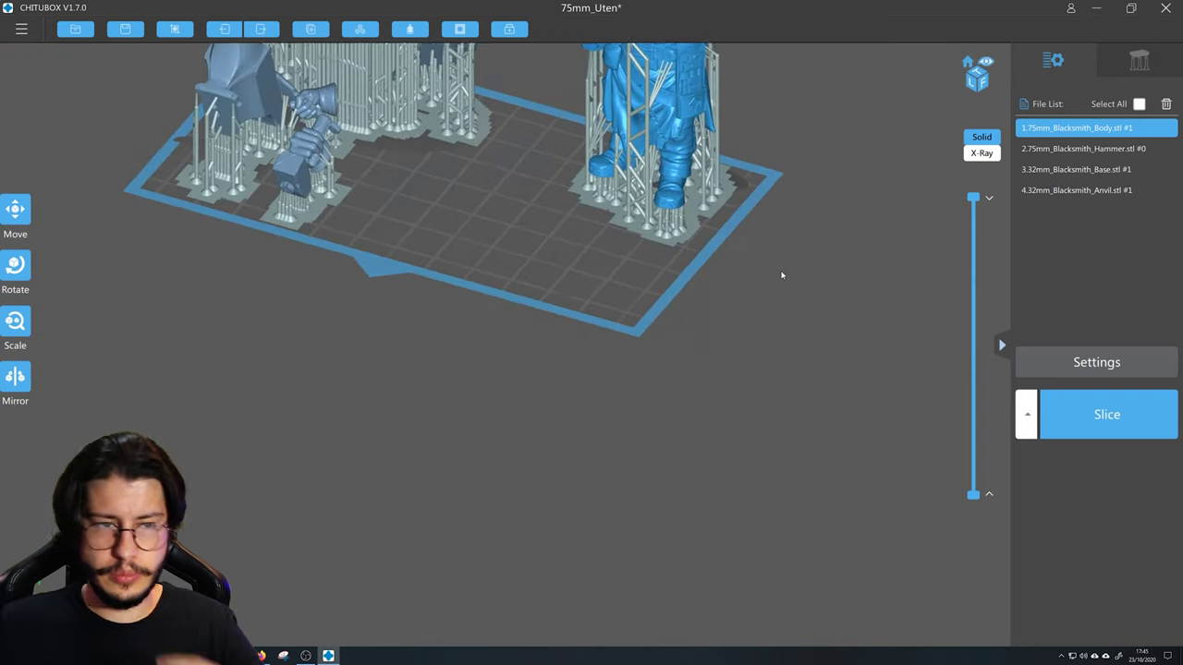
- Show the plate from above and compare the perspective and orthographic projections, finishing in orthographic
middle_click_drag(491, 202, 657, 353)
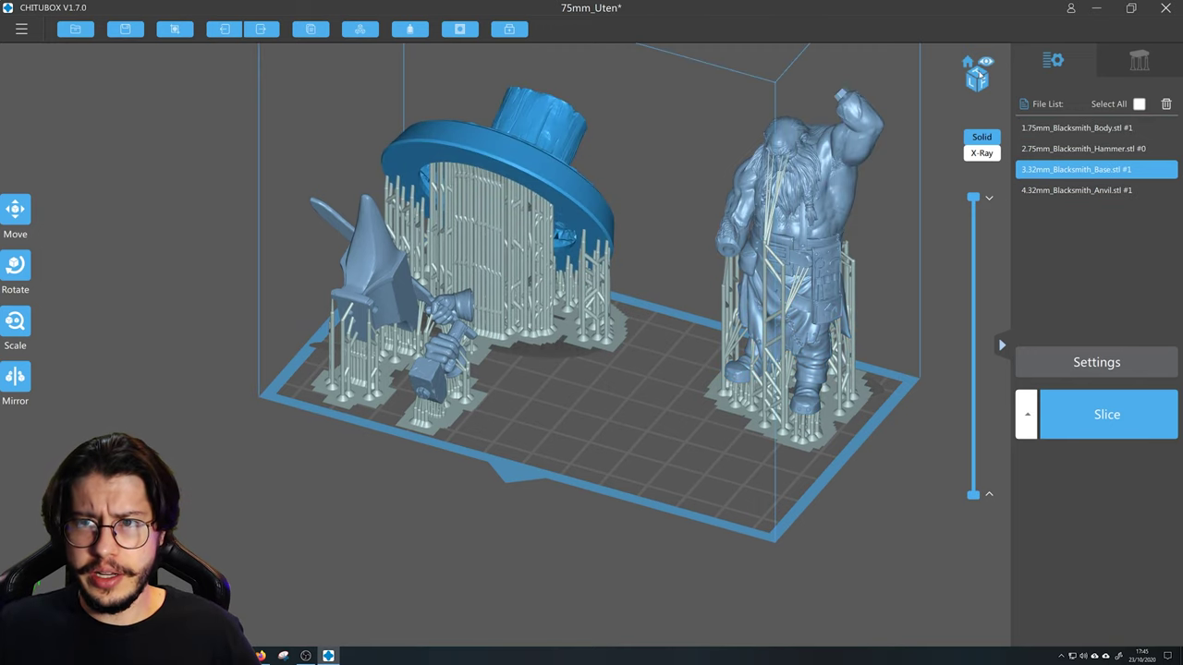
left_click(978, 78)
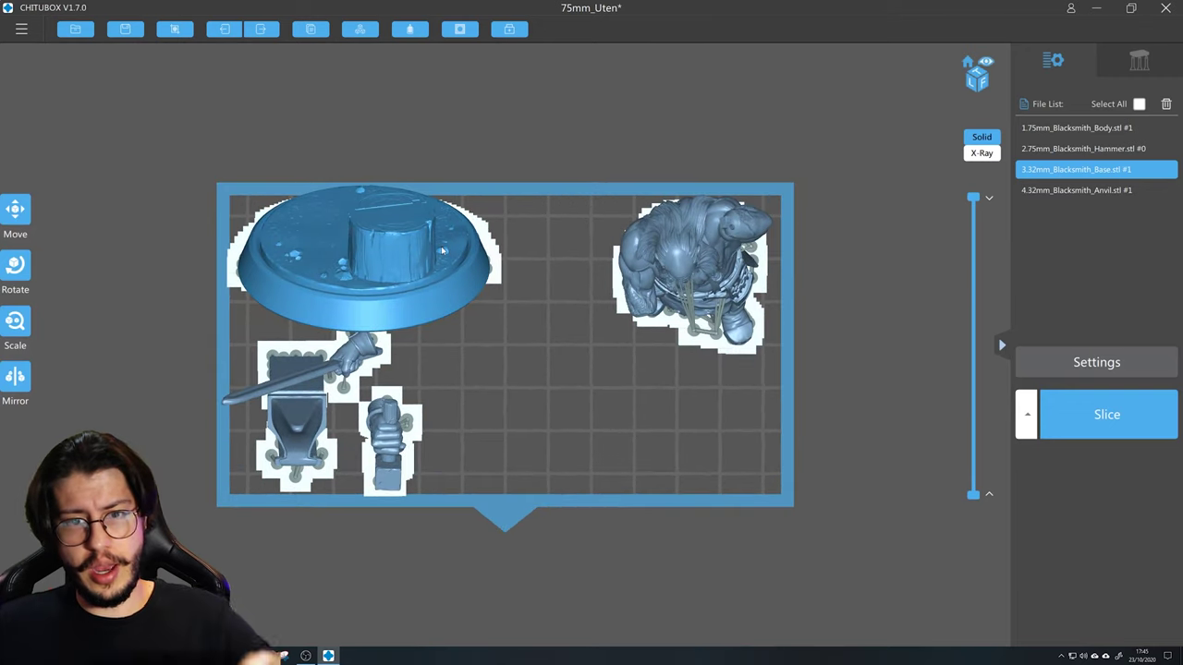
left_click(988, 65)
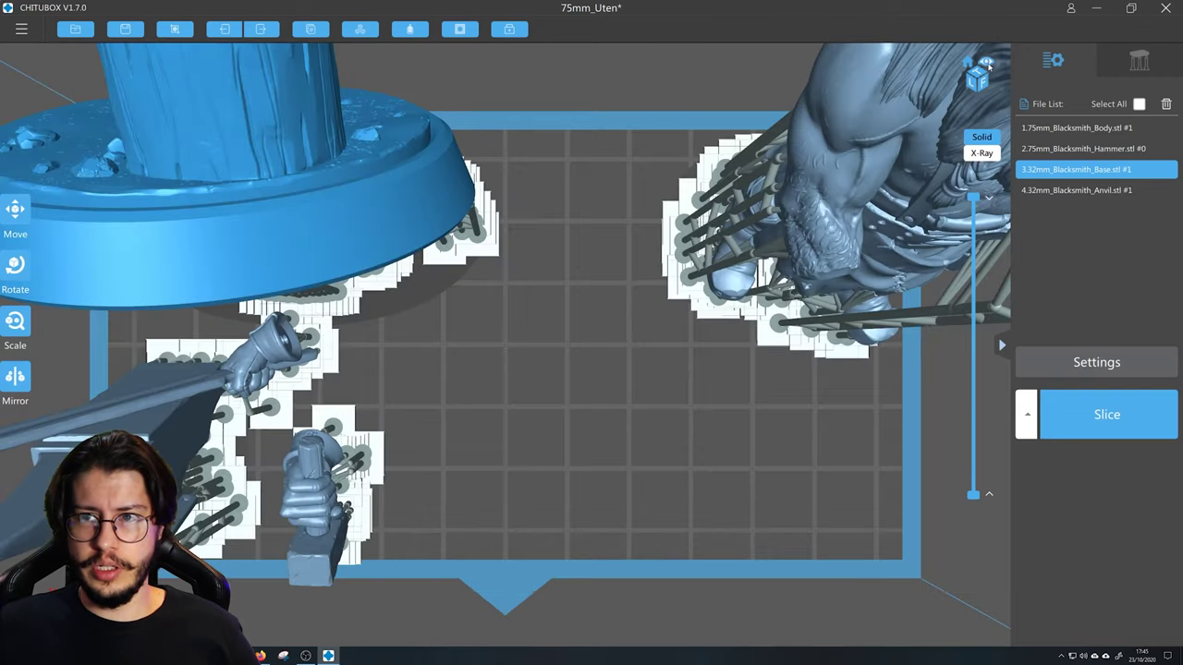
left_click(988, 66)
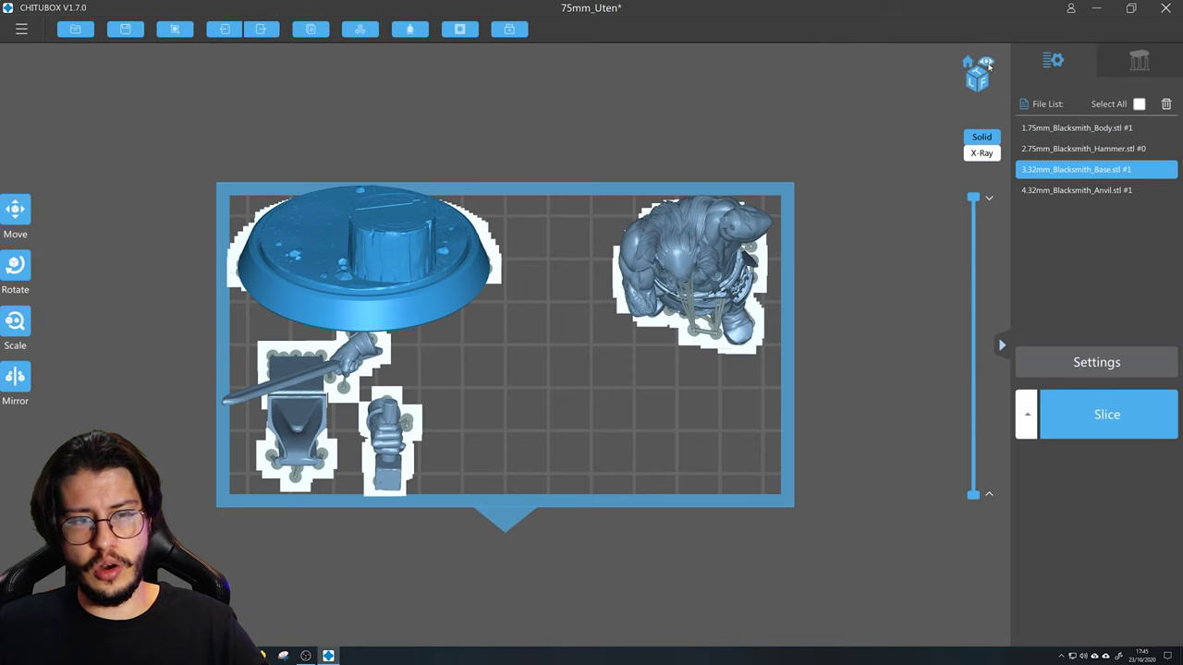
left_click(988, 66)
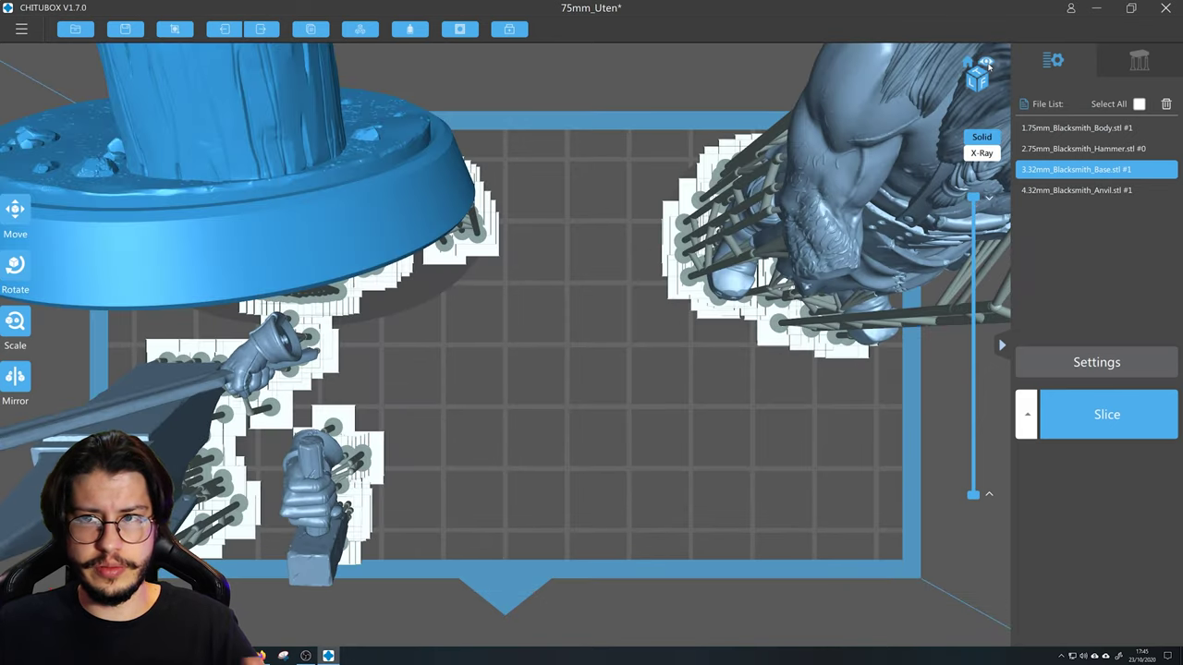
left_click(988, 66)
- Shift the base slightly on the plate, and move the anvil and hammer into the space between the base and the body
scroll(360, 268, "down", 2)
scroll(360, 268, "up", 2)
scroll(362, 270, "up", 2)
left_click(362, 270)
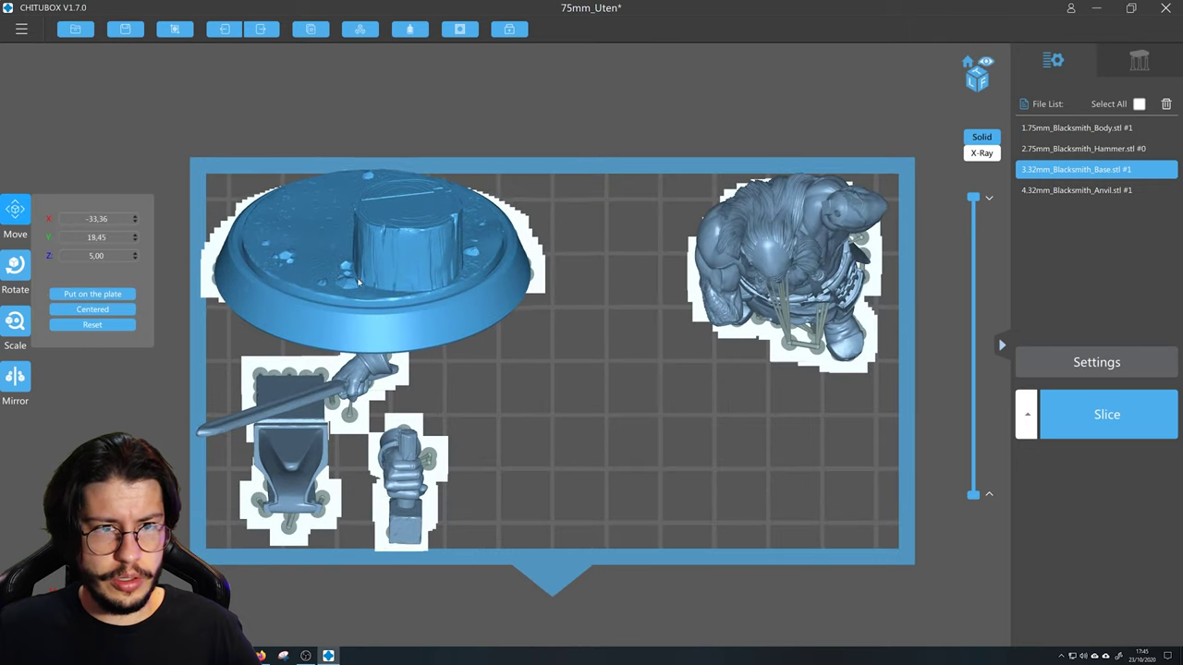
left_click_drag(346, 393, 611, 377)
left_click_drag(416, 449, 591, 199)
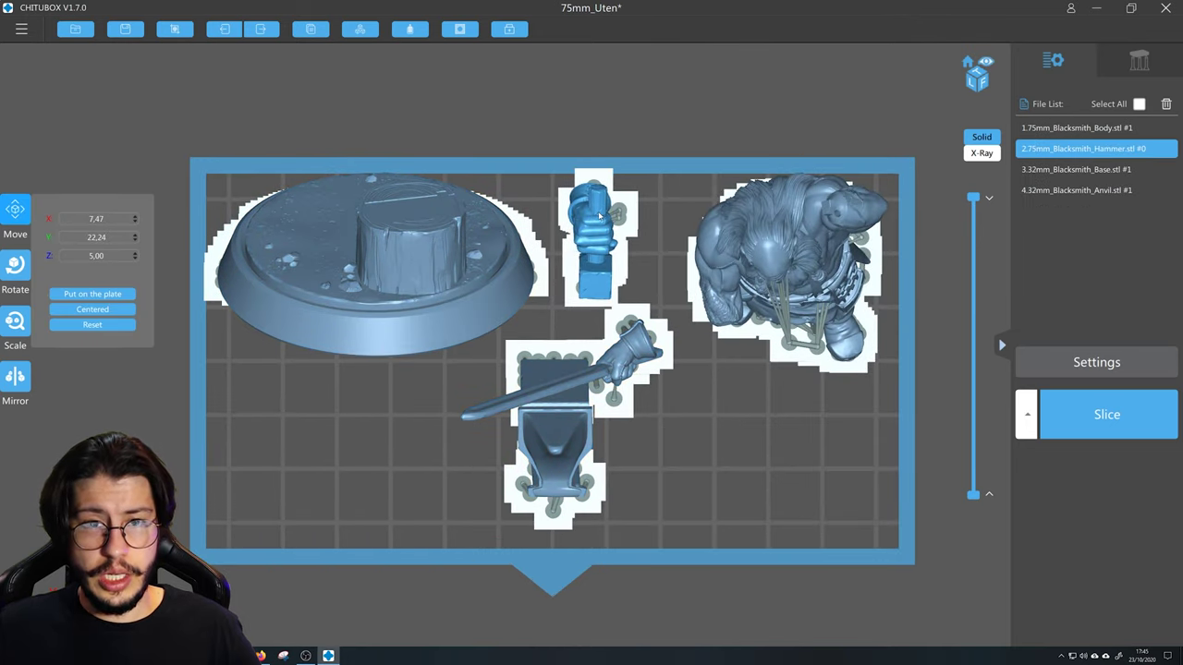
- Adjust the hammer's position in the gap between the base and the body to about X 6.64, Y 21.55
scroll(605, 194, "up", 2)
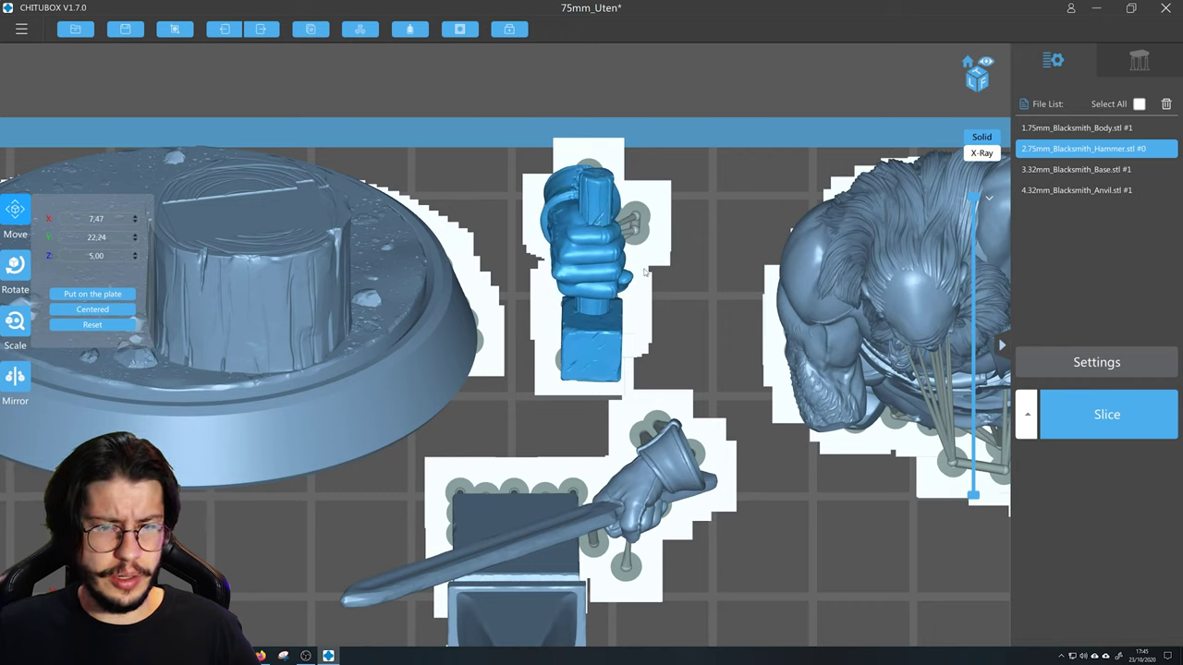
left_click_drag(652, 229, 616, 226)
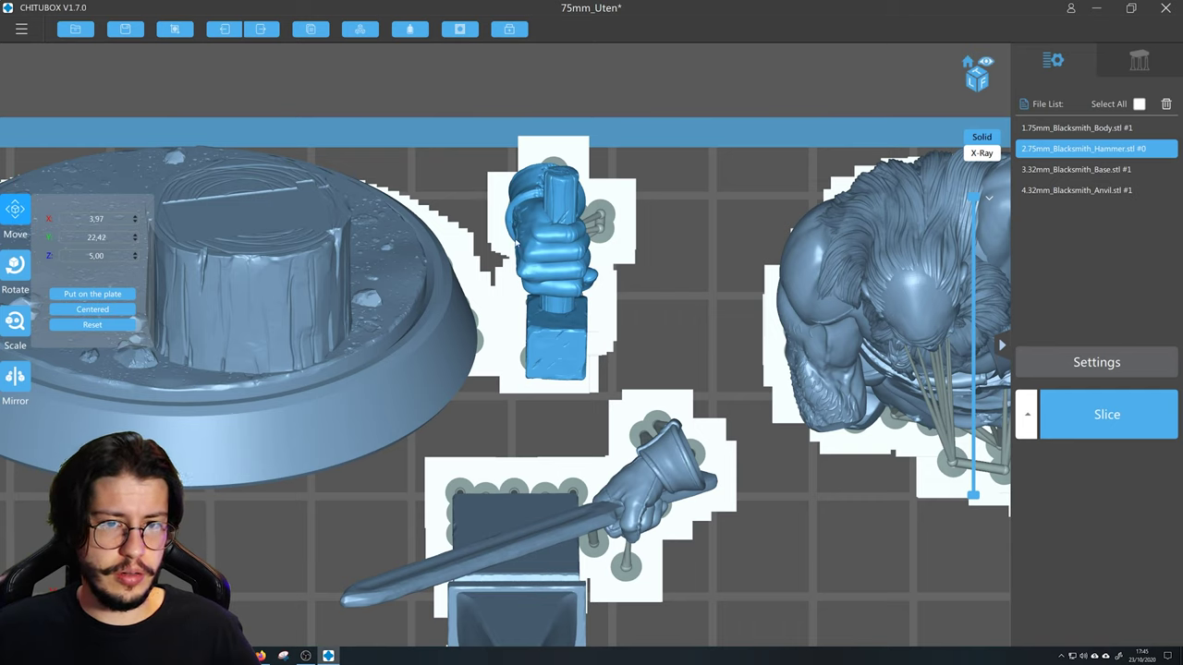
left_click_drag(540, 268, 573, 265)
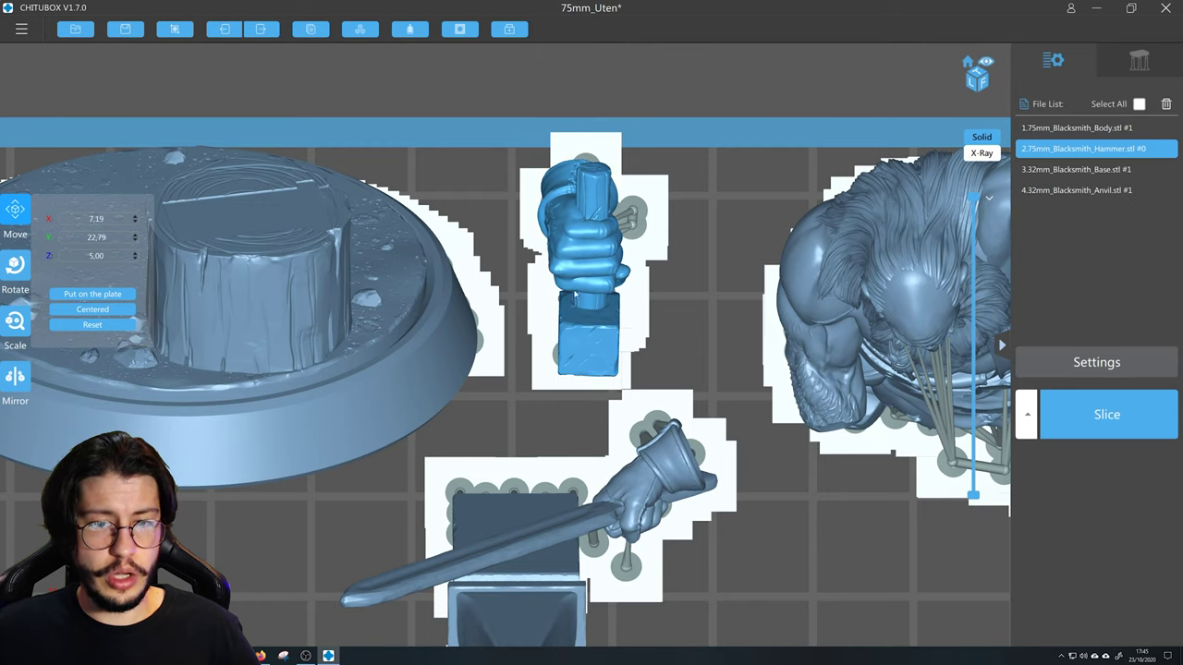
left_click_drag(557, 268, 552, 281)
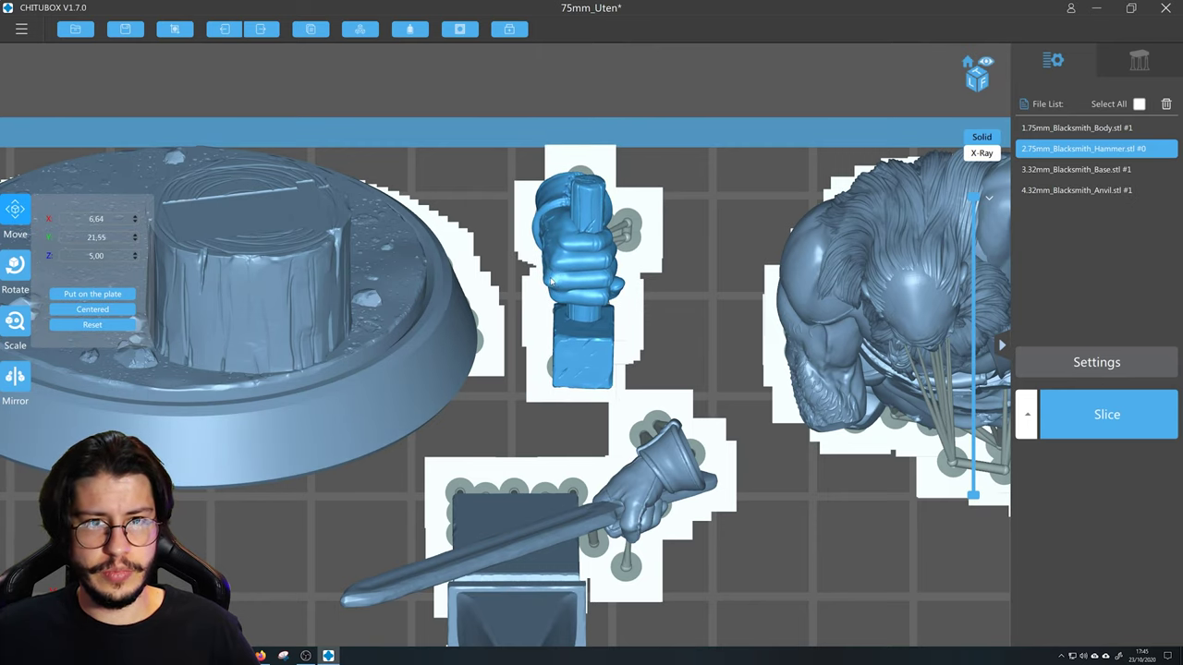
- Check the hammer's raft against the plate's rear border and reposition the hammer inside it at about X 6.33, Y 21.20
scroll(551, 281, "down", 3)
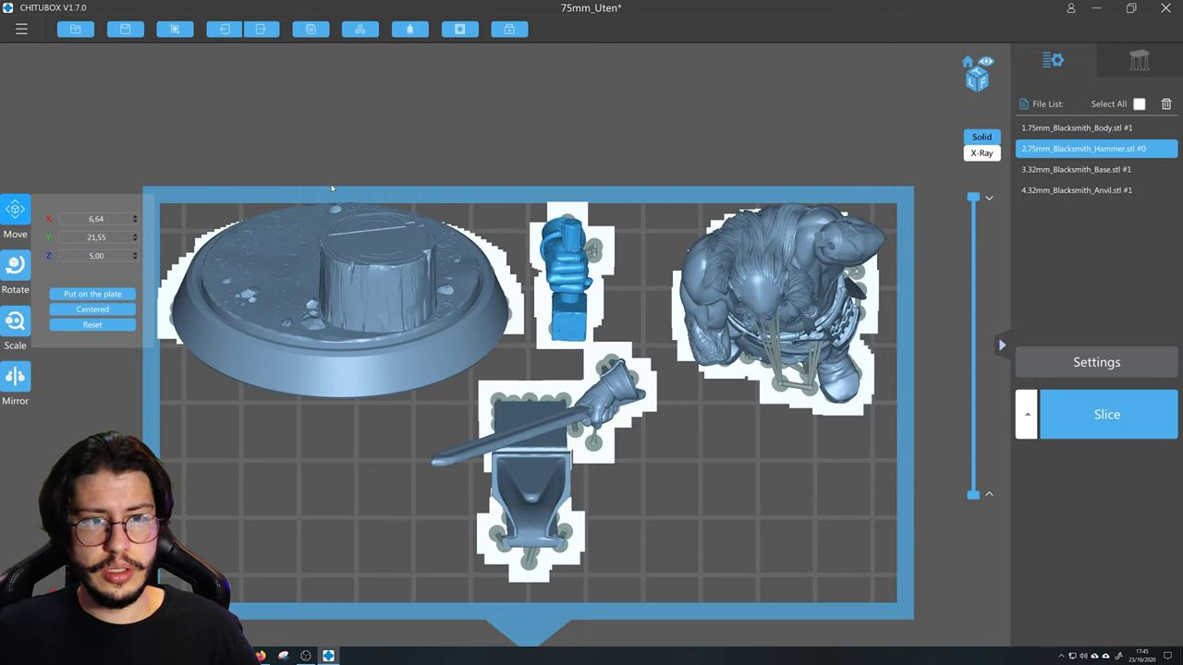
scroll(579, 197, "up", 2)
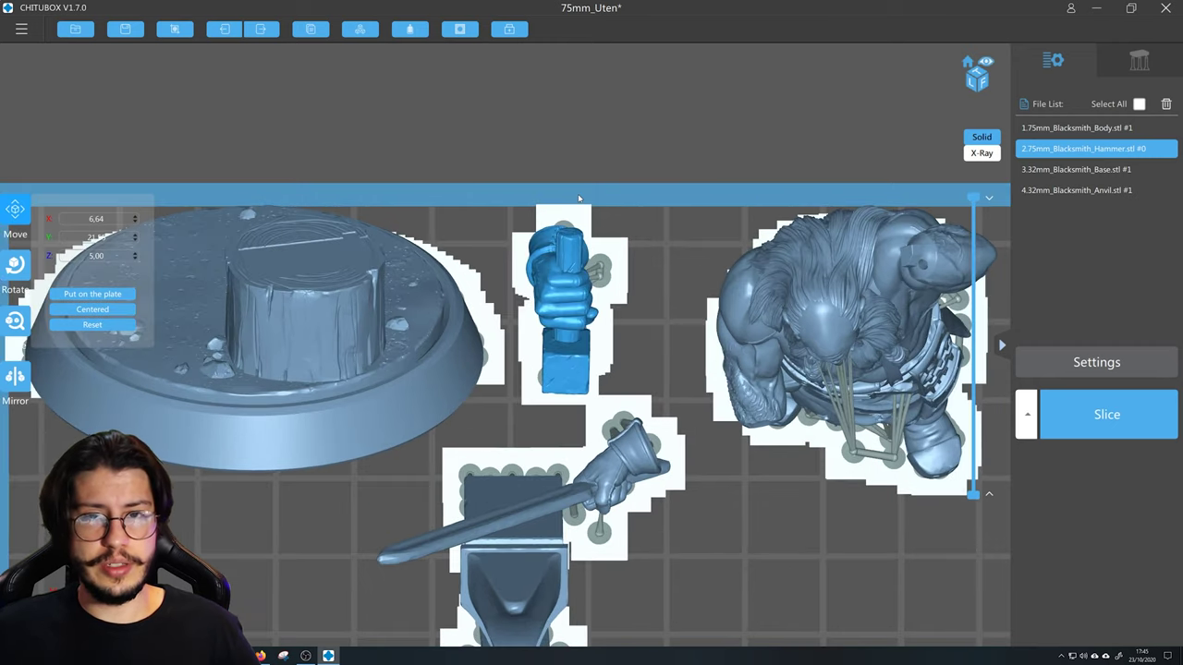
scroll(565, 220, "up", 5)
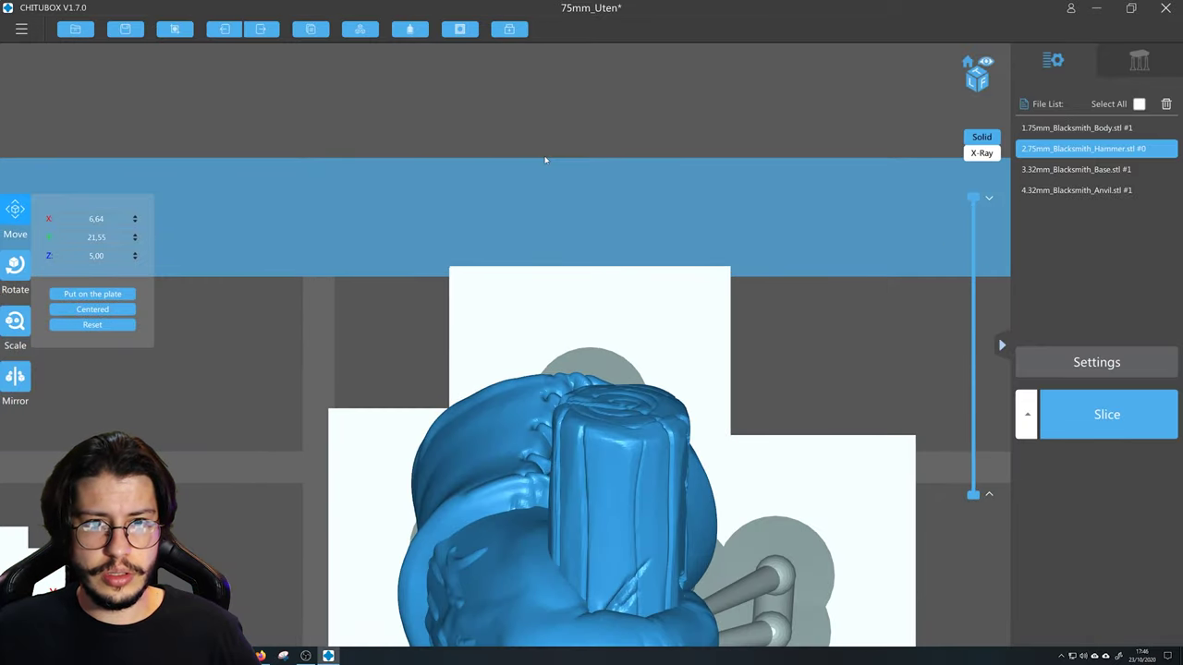
scroll(548, 343, "down", 4)
left_click_drag(574, 398, 568, 358)
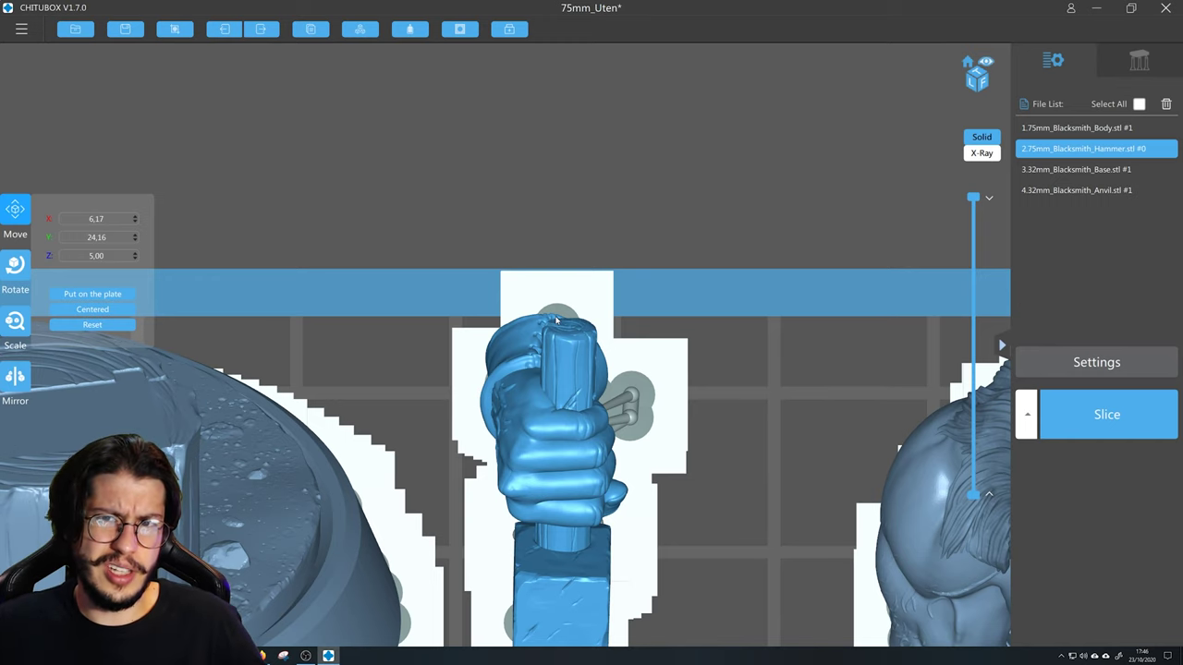
scroll(556, 320, "down", 4)
left_click_drag(556, 321, 558, 343)
scroll(581, 370, "down", 3)
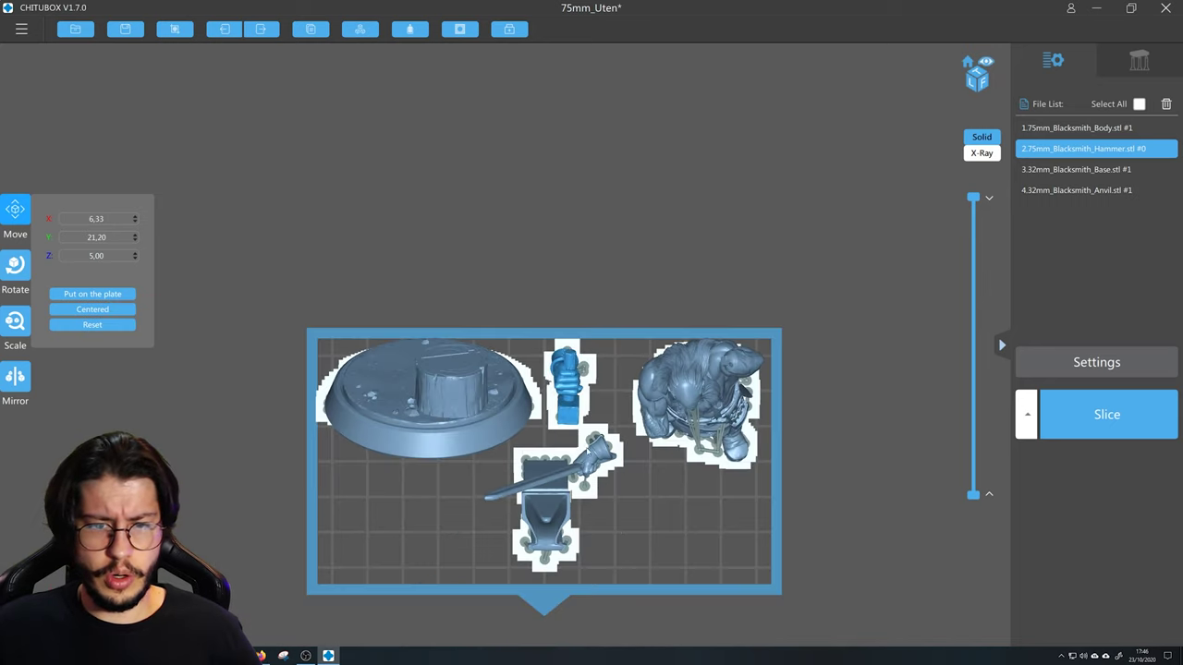
- Nudge the anvil and body to even out the spacing, and place the hammer at about X 6.59, Y 20.94
left_click(582, 467)
left_click_drag(606, 467, 606, 470)
left_click_drag(723, 404, 730, 407)
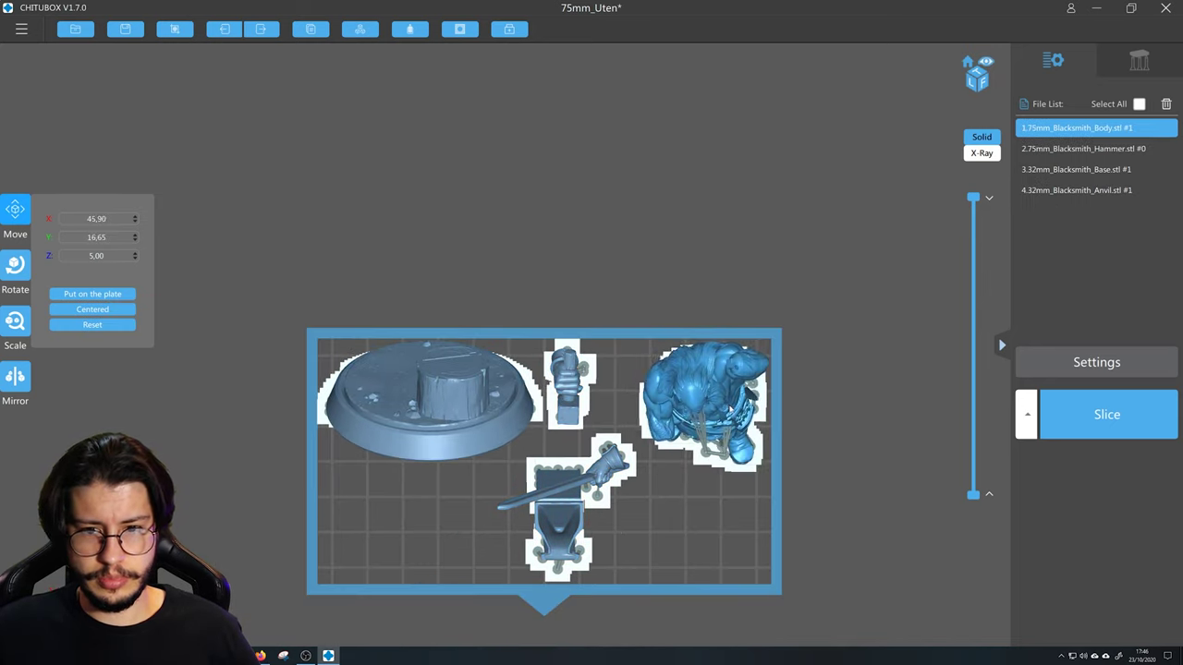
left_click(559, 486)
left_click(568, 409)
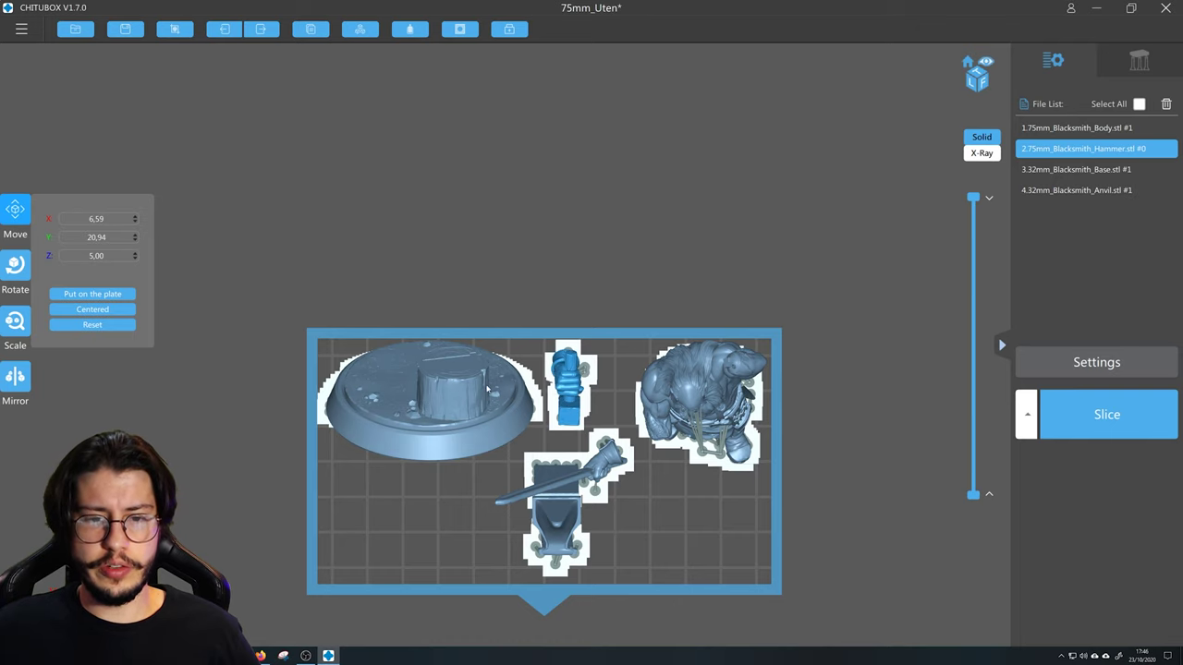
- Check the clearance of the base, hammer and body along the plate's rear border
scroll(351, 390, "up", 4)
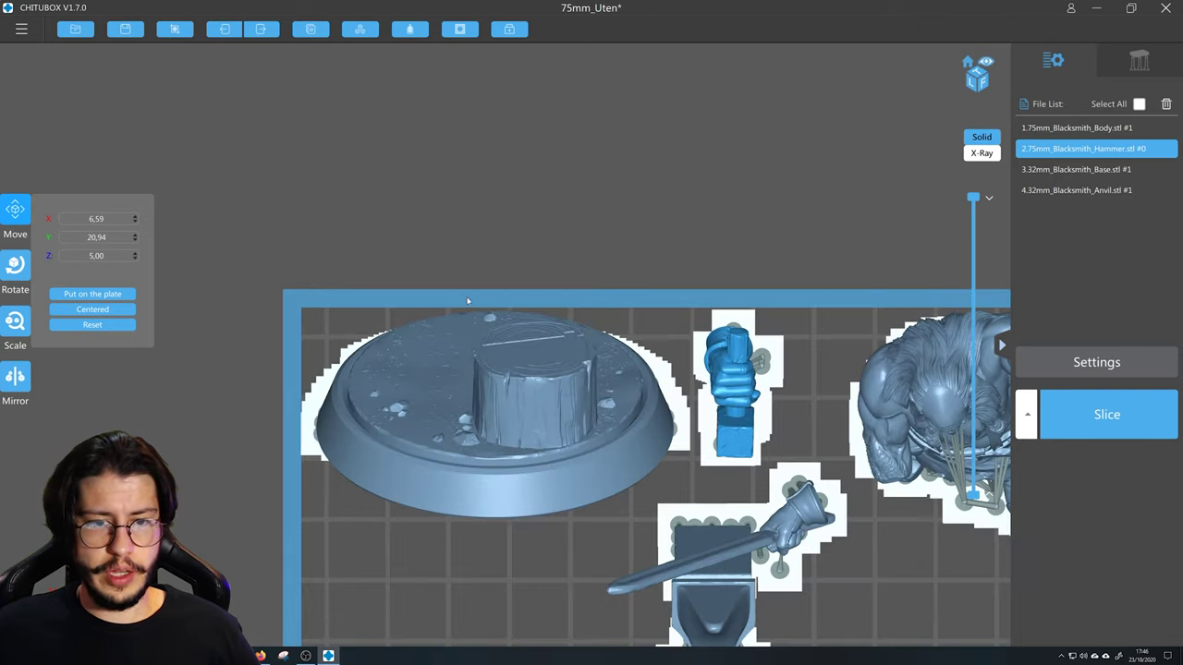
middle_click_drag(545, 305, 300, 293)
scroll(739, 321, "down", 2)
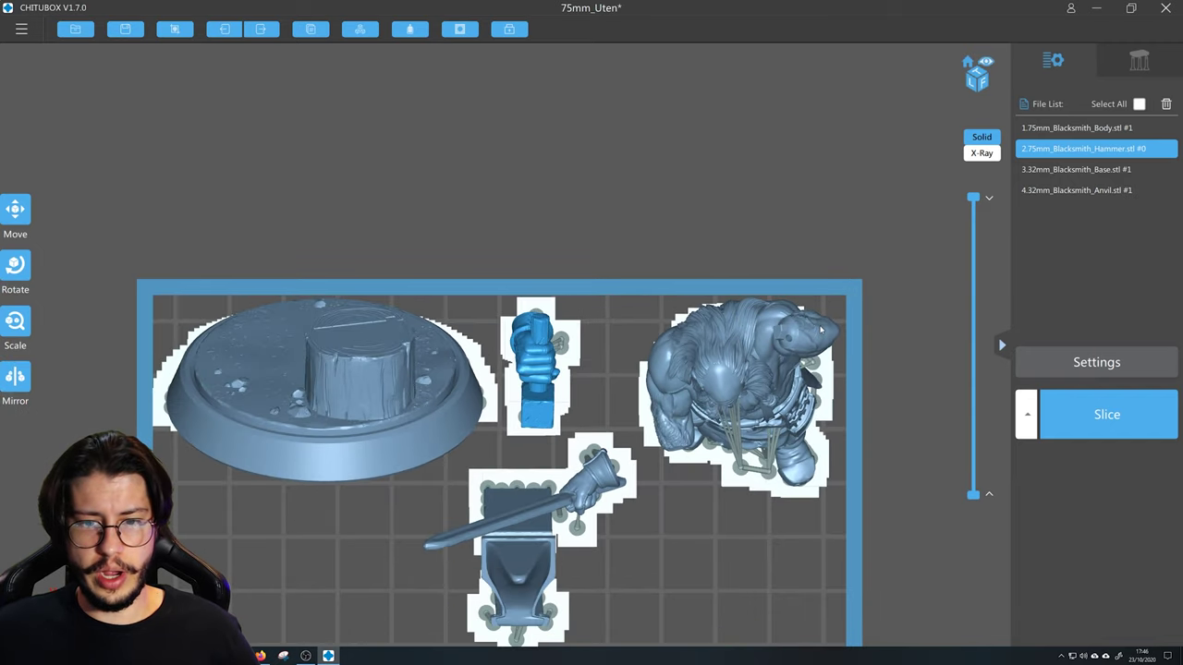
scroll(820, 329, "down", 3)
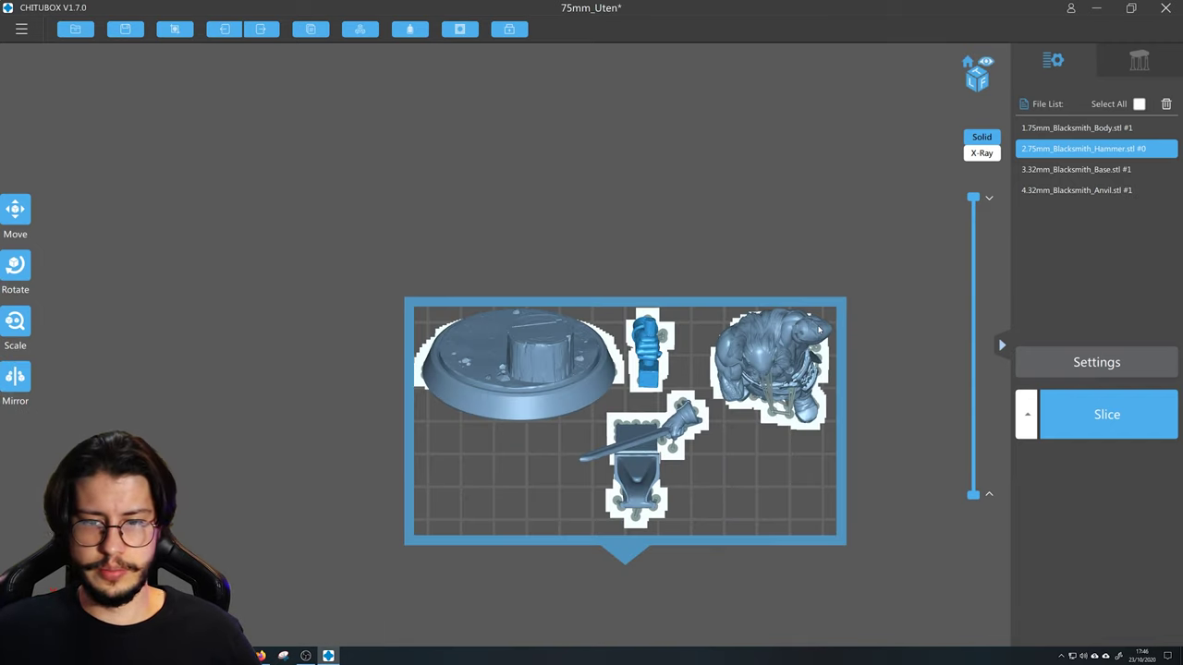
- Try placing the anvil against the plate's left border at about X -54.99, Y -14.64, and examine the blade tip at the border
scroll(650, 421, "up", 3)
left_click_drag(705, 420, 389, 429)
scroll(370, 515, "up", 5)
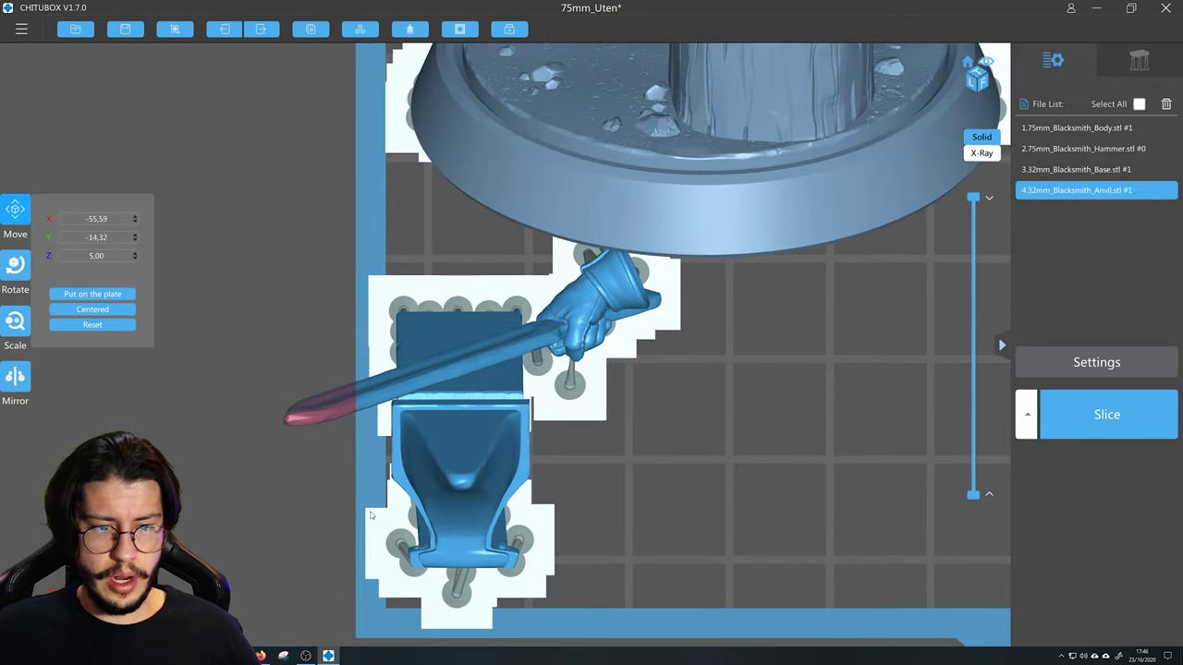
left_click_drag(429, 459, 436, 462)
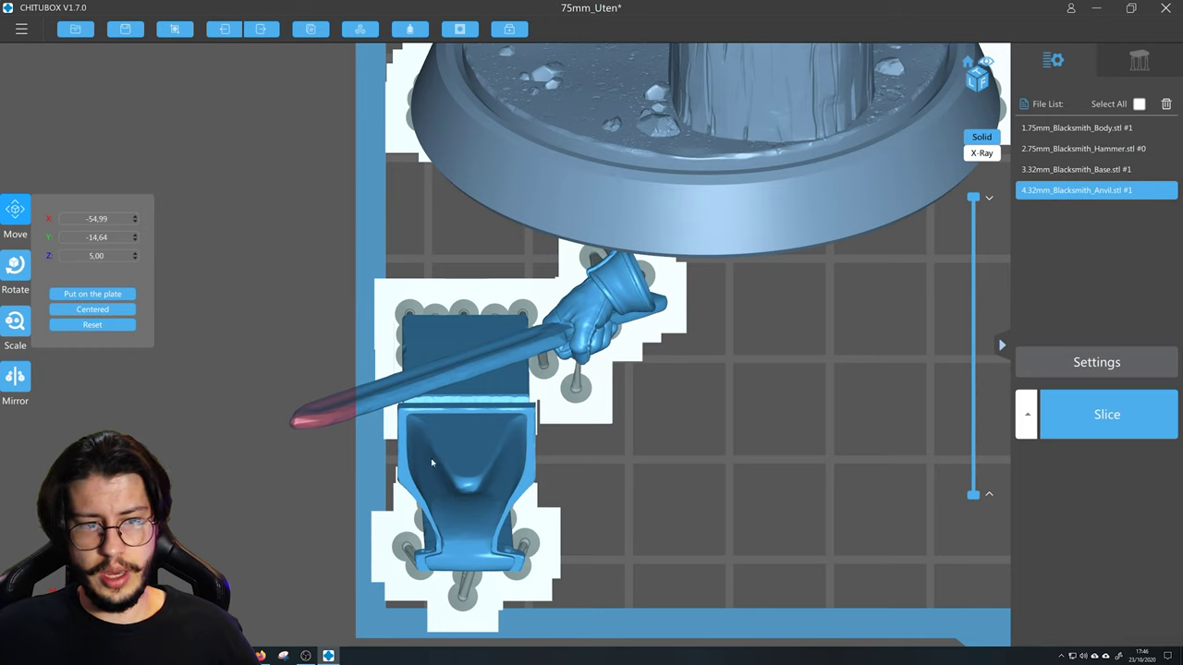
scroll(342, 419, "up", 3)
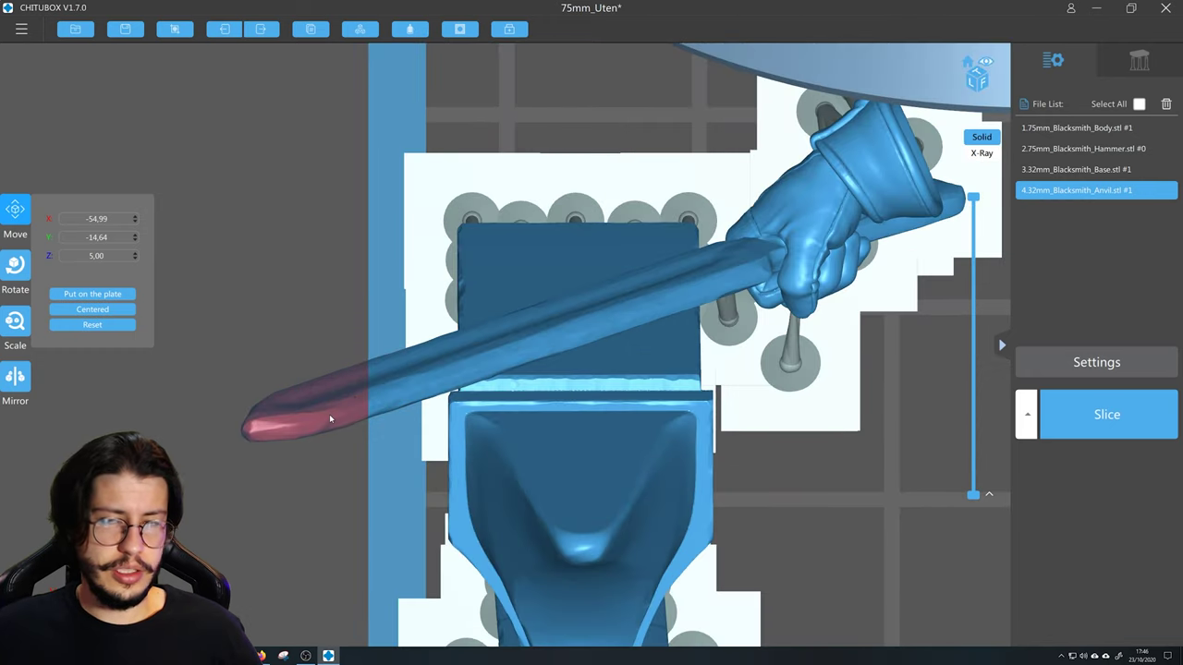
scroll(339, 396, "down", 3)
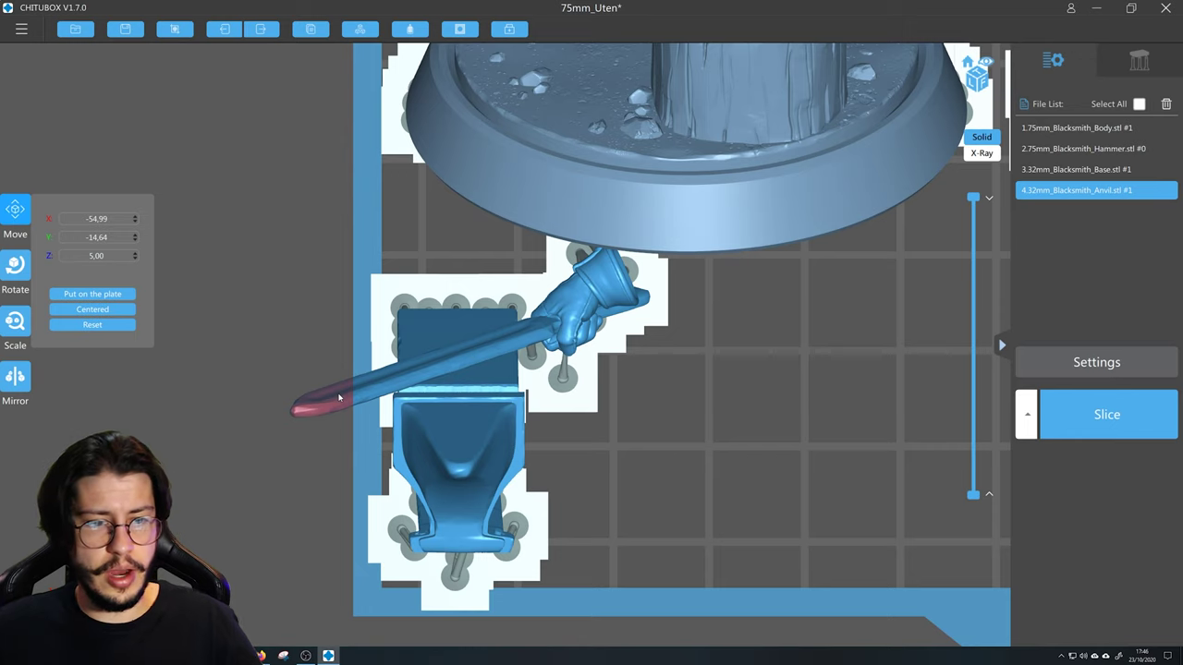
scroll(317, 412, "up", 3)
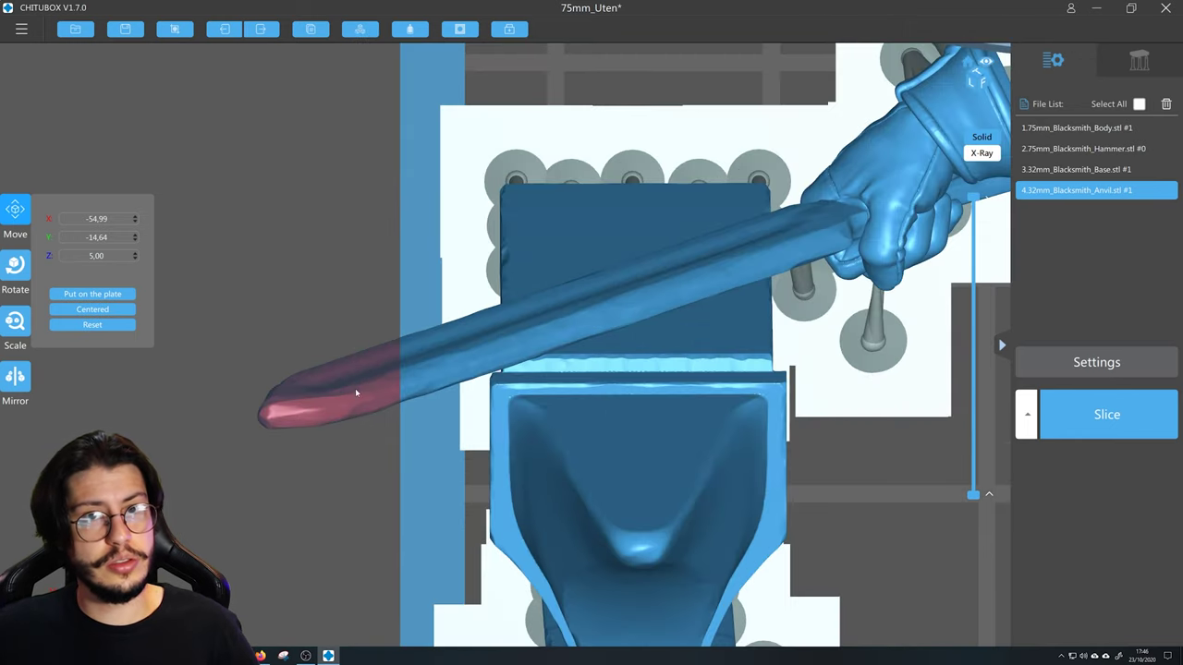
- Move the anvil back to the middle of the plate, in front of the hammer, at about X 4.99, Y -6.94
scroll(357, 381, "down", 5)
left_click_drag(395, 399, 635, 368)
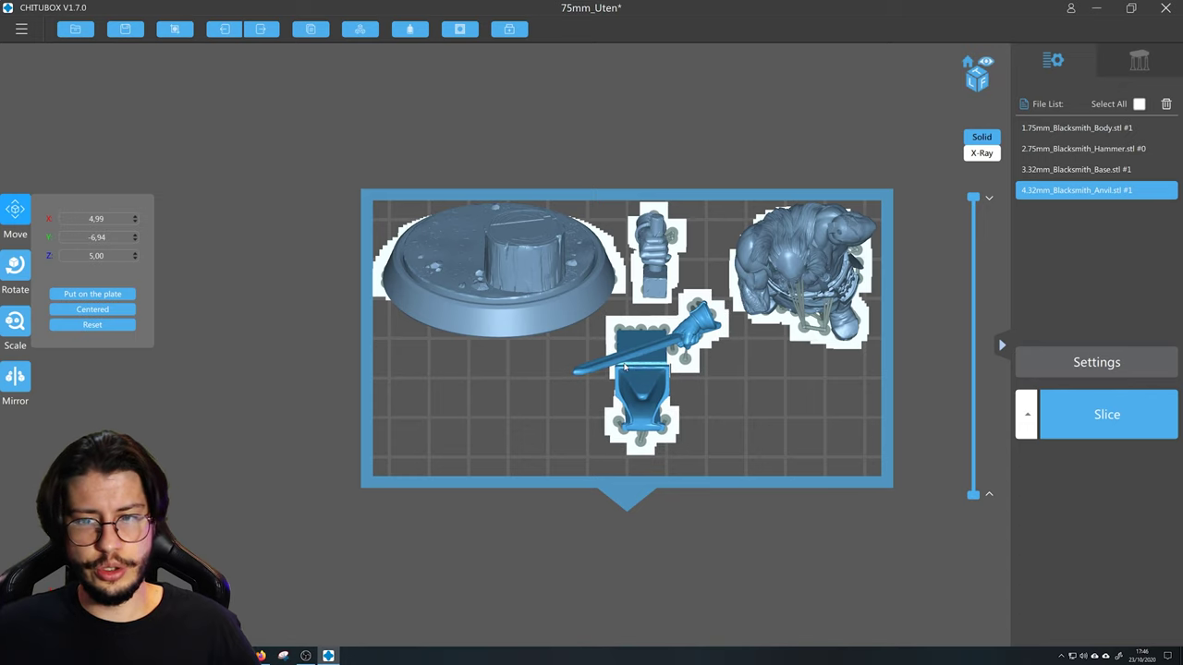